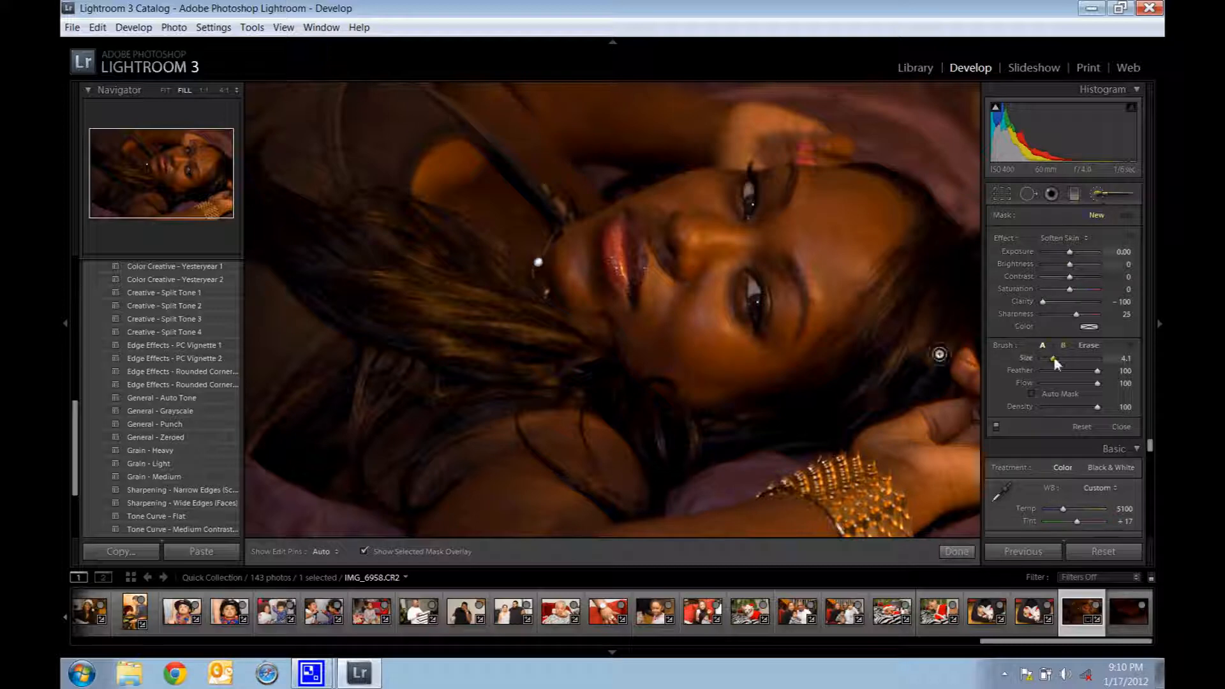
# Step: Set the Soften Skin brush size to 11.2 and paint the effect over the whole face
pyautogui.moveTo(1055, 364); pyautogui.dragTo(1066, 364)
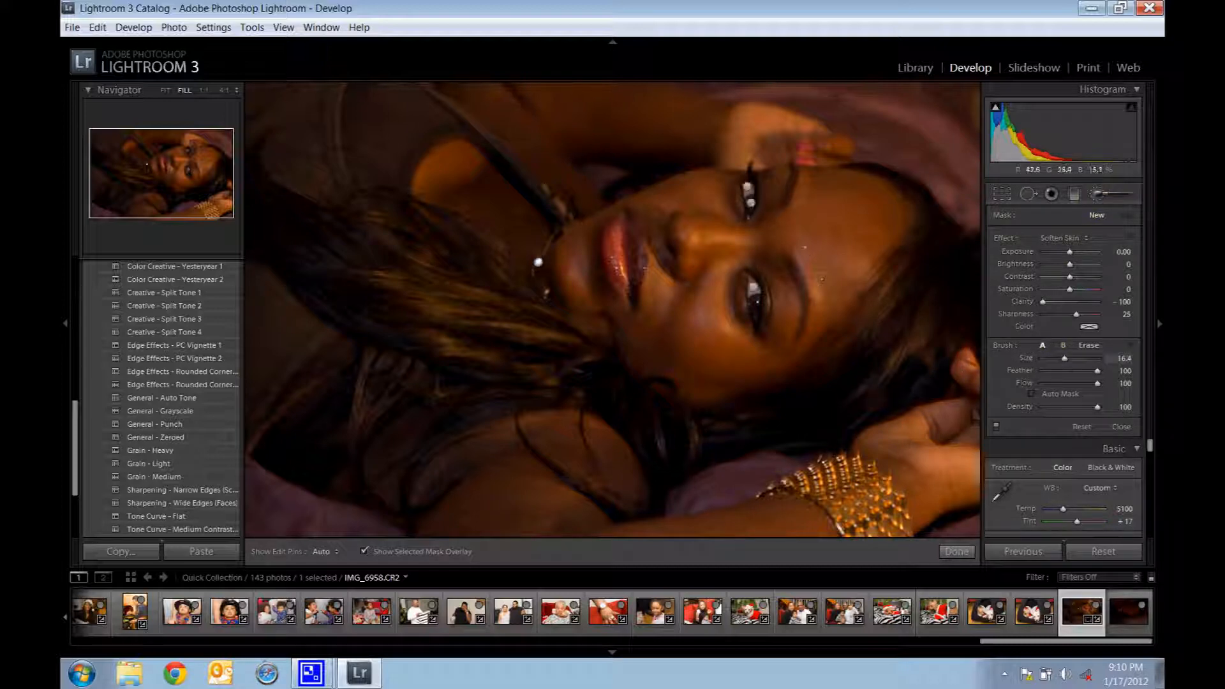
pyautogui.moveTo(1067, 359); pyautogui.dragTo(1061, 364)
pyautogui.moveTo(851, 256)
pyautogui.mouseDown()
pyautogui.moveTo(734, 383)
pyautogui.moveTo(632, 341)
pyautogui.moveTo(584, 239)
pyautogui.moveTo(590, 220)
pyautogui.moveTo(683, 172)
pyautogui.moveTo(795, 185)
pyautogui.moveTo(833, 172)
pyautogui.moveTo(875, 198)
pyautogui.moveTo(849, 232)
pyautogui.moveTo(682, 325)
pyautogui.moveTo(643, 255)
pyautogui.moveTo(756, 259)
pyautogui.moveTo(703, 290)
pyautogui.moveTo(711, 298)
pyautogui.moveTo(734, 278)
pyautogui.mouseUp()
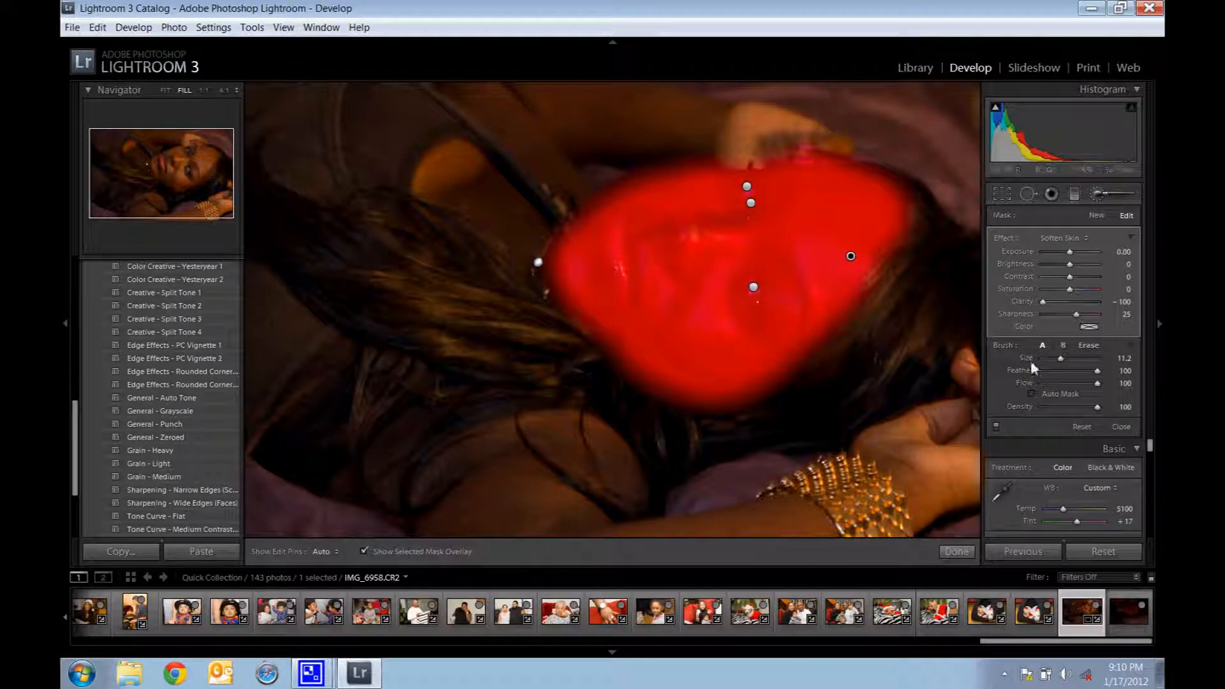
# Step: Erase the mask spill around the face's edges with a size 9.6 eraser and set the adjustment's clarity to -41
pyautogui.click(1090, 345)
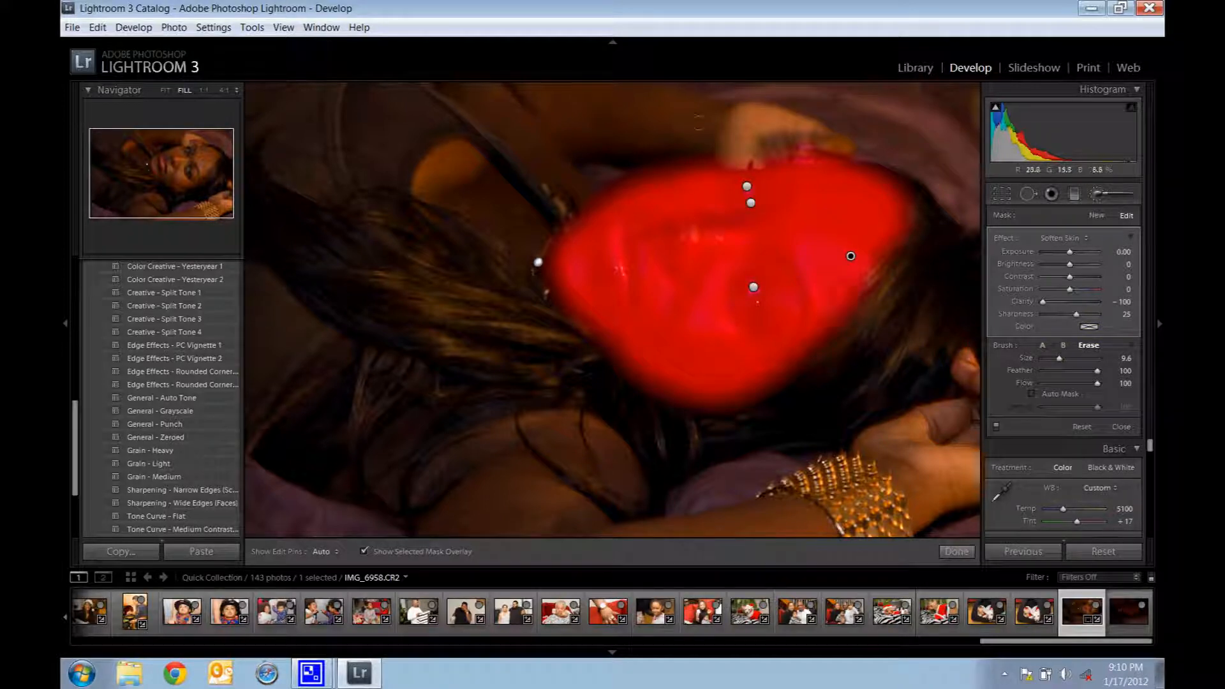
pyautogui.press('h')
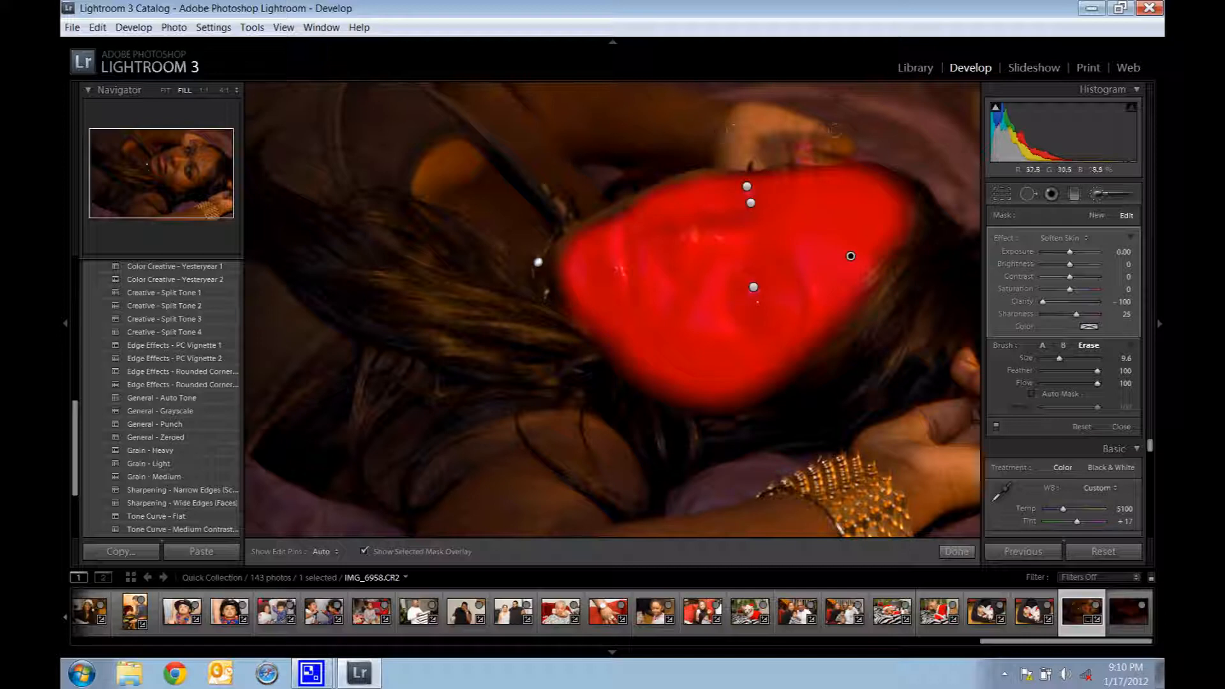
pyautogui.press('h')
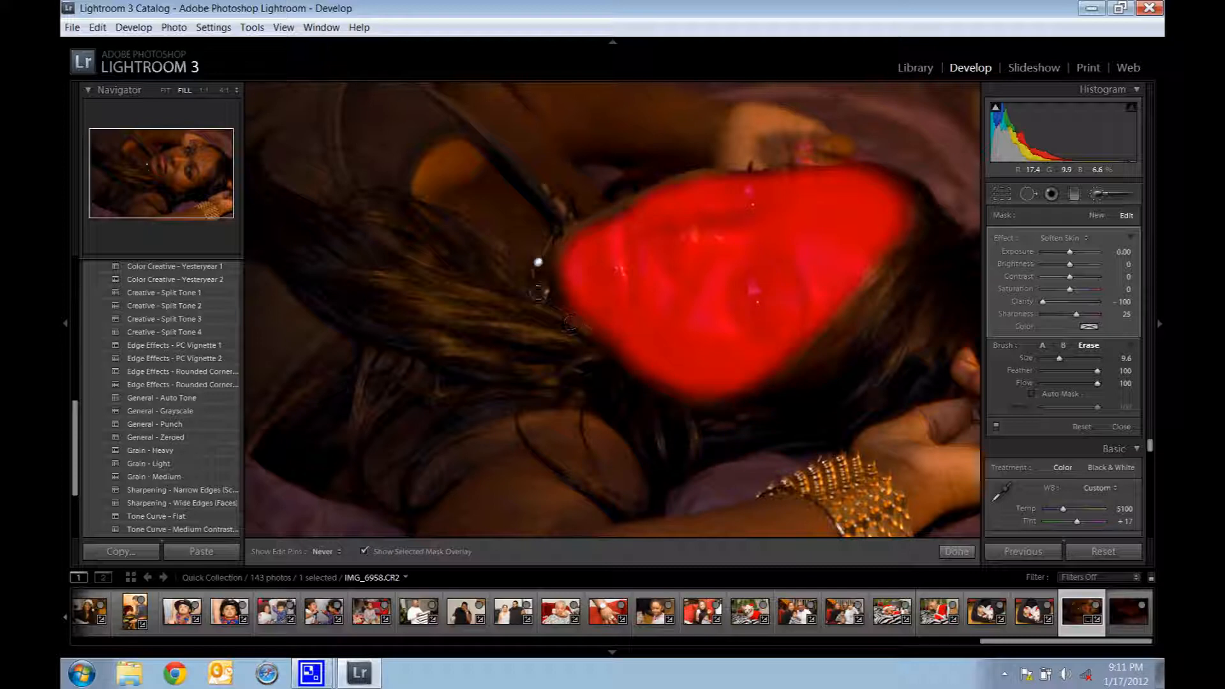
pyautogui.press('h')
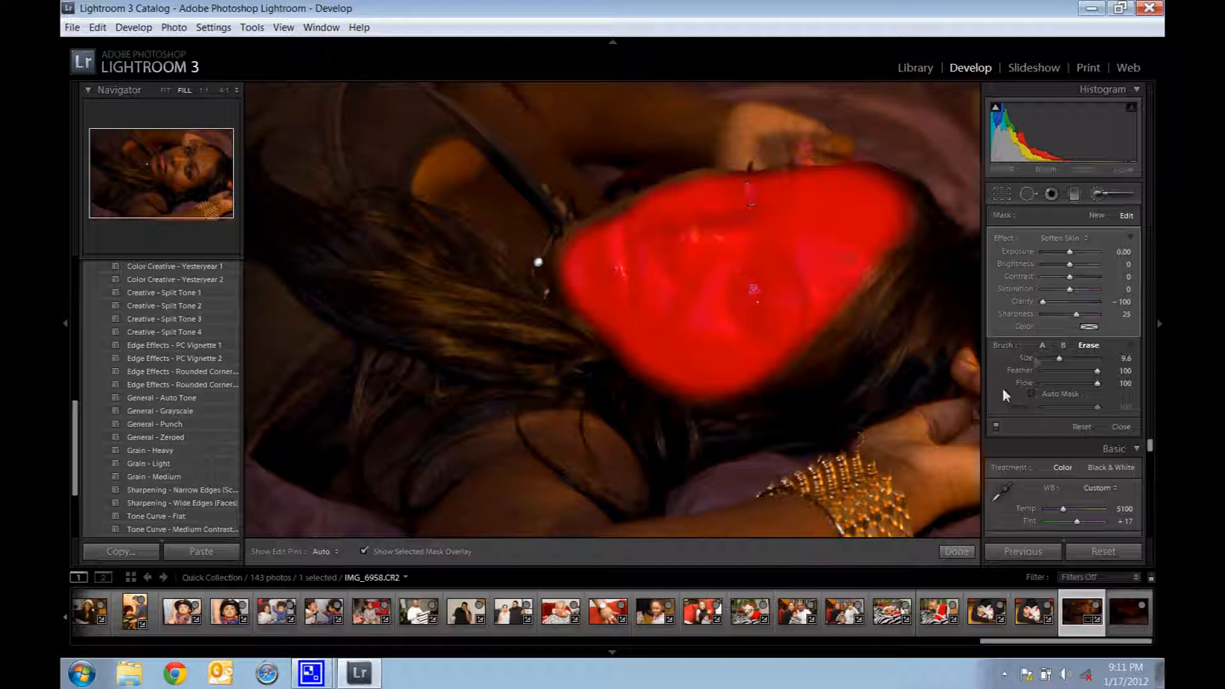
pyautogui.click(1044, 303)
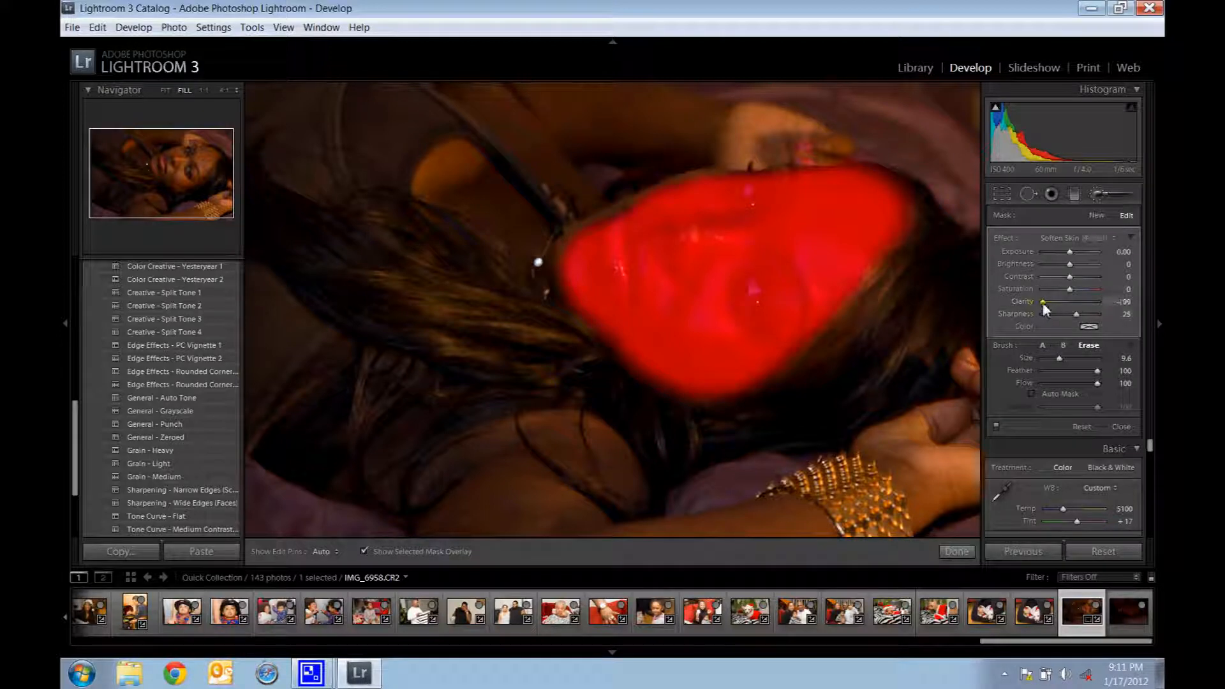
pyautogui.moveTo(1043, 304); pyautogui.dragTo(1057, 303)
# Step: Zoom to 1:1 and erase the softening mask from the lower eye with a size 6.3 eraser
pyautogui.click(203, 90)
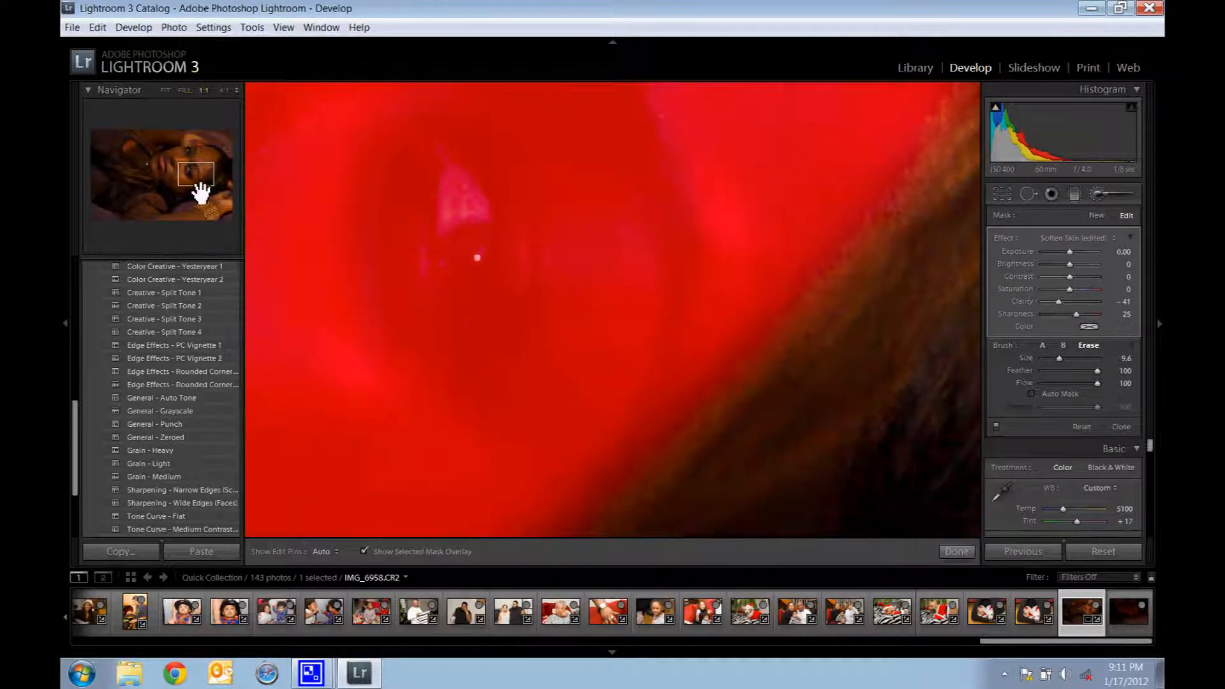
pyautogui.moveTo(201, 191); pyautogui.dragTo(197, 187)
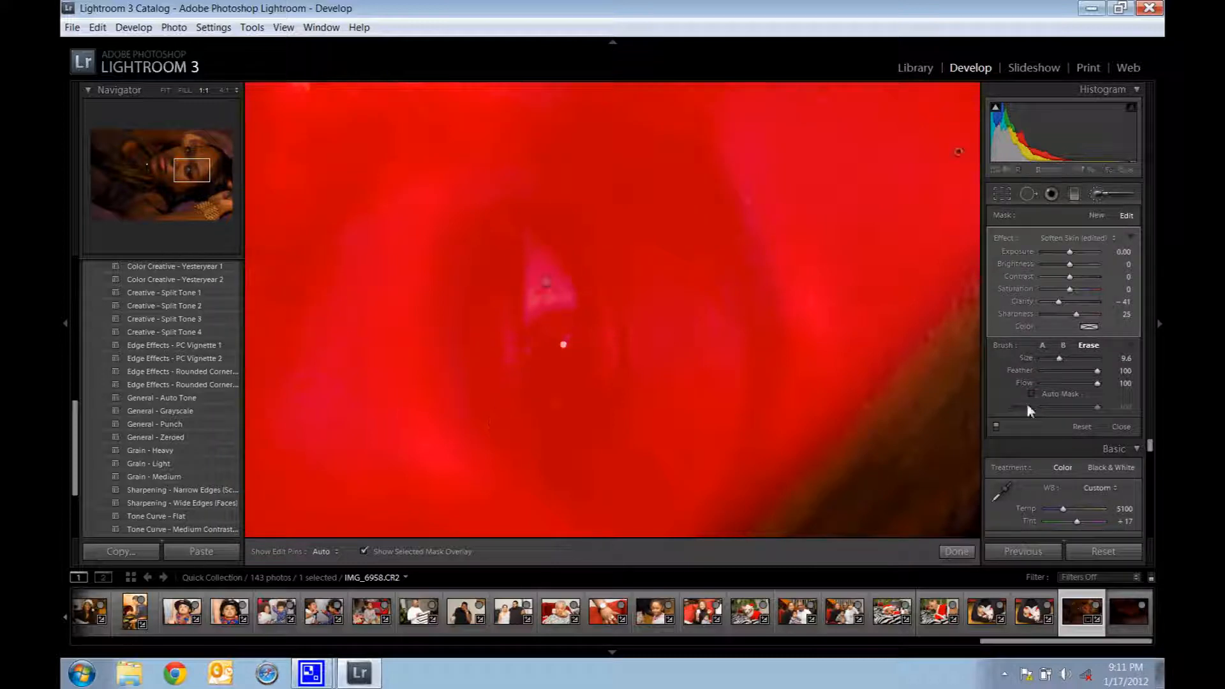
pyautogui.click(1089, 347)
pyautogui.moveTo(1059, 360); pyautogui.dragTo(1057, 359)
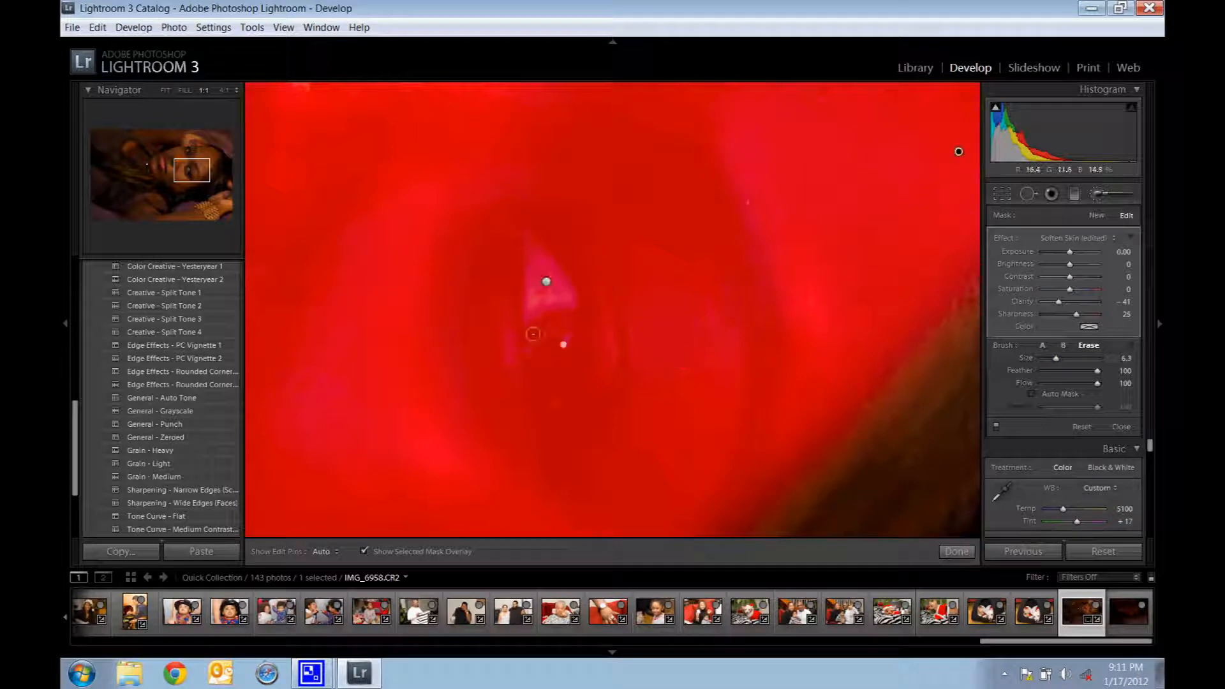
pyautogui.moveTo(541, 340)
pyautogui.mouseDown()
pyautogui.moveTo(531, 233)
pyautogui.moveTo(558, 299)
pyautogui.moveTo(562, 367)
pyautogui.moveTo(546, 314)
pyautogui.moveTo(530, 347)
pyautogui.moveTo(553, 384)
pyautogui.moveTo(559, 288)
pyautogui.moveTo(543, 253)
pyautogui.moveTo(577, 367)
pyautogui.moveTo(550, 400)
pyautogui.moveTo(563, 415)
pyautogui.moveTo(549, 391)
pyautogui.mouseUp()
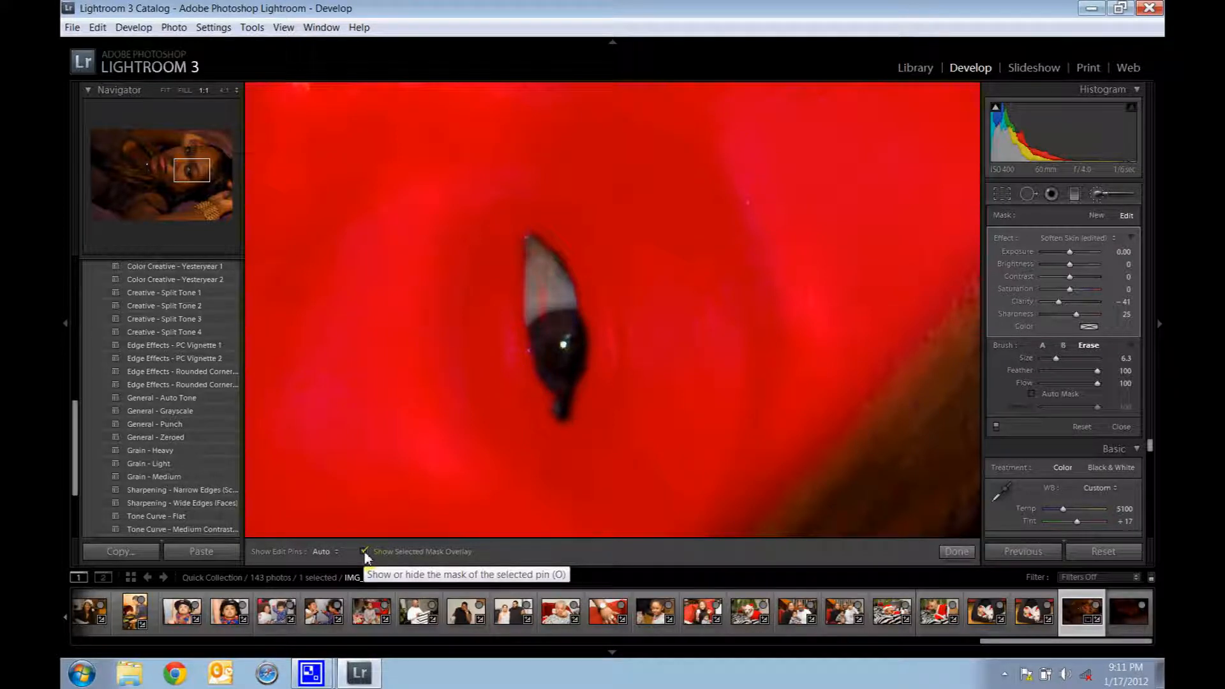
# Step: Hide the mask overlay and erase the softening from the other eye with the same eraser
pyautogui.click(365, 553)
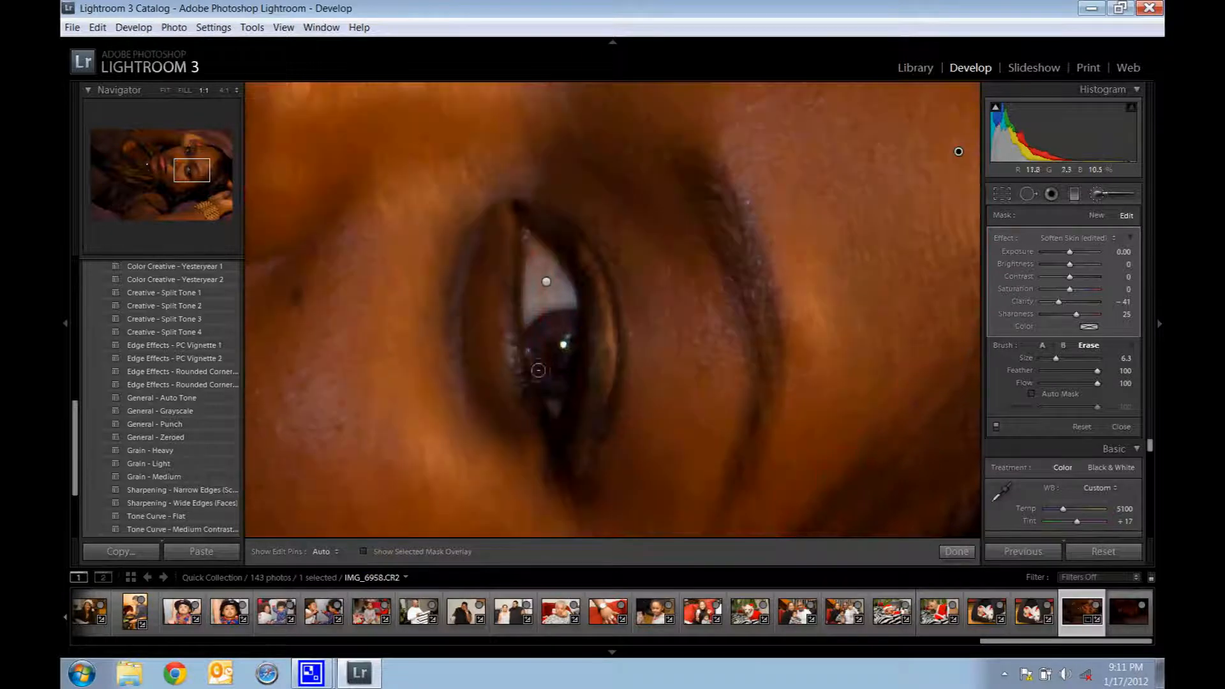
pyautogui.press('h')
pyautogui.press('h')
pyautogui.click(194, 163)
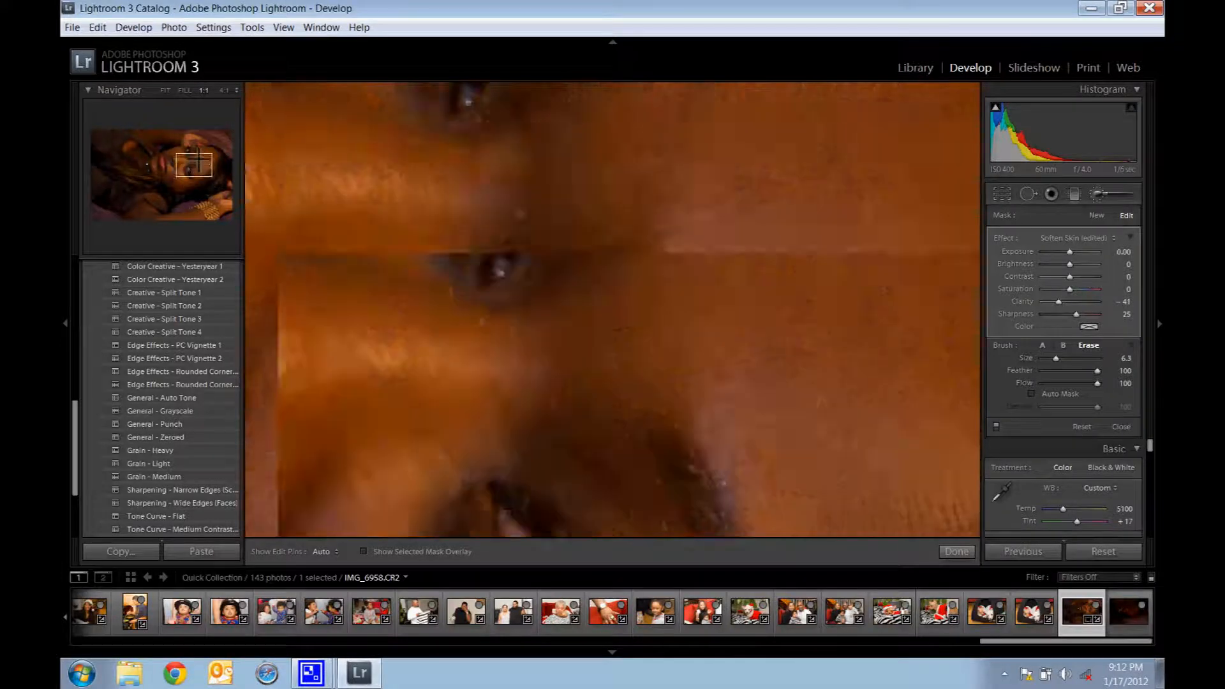
pyautogui.moveTo(199, 158); pyautogui.dragTo(191, 150)
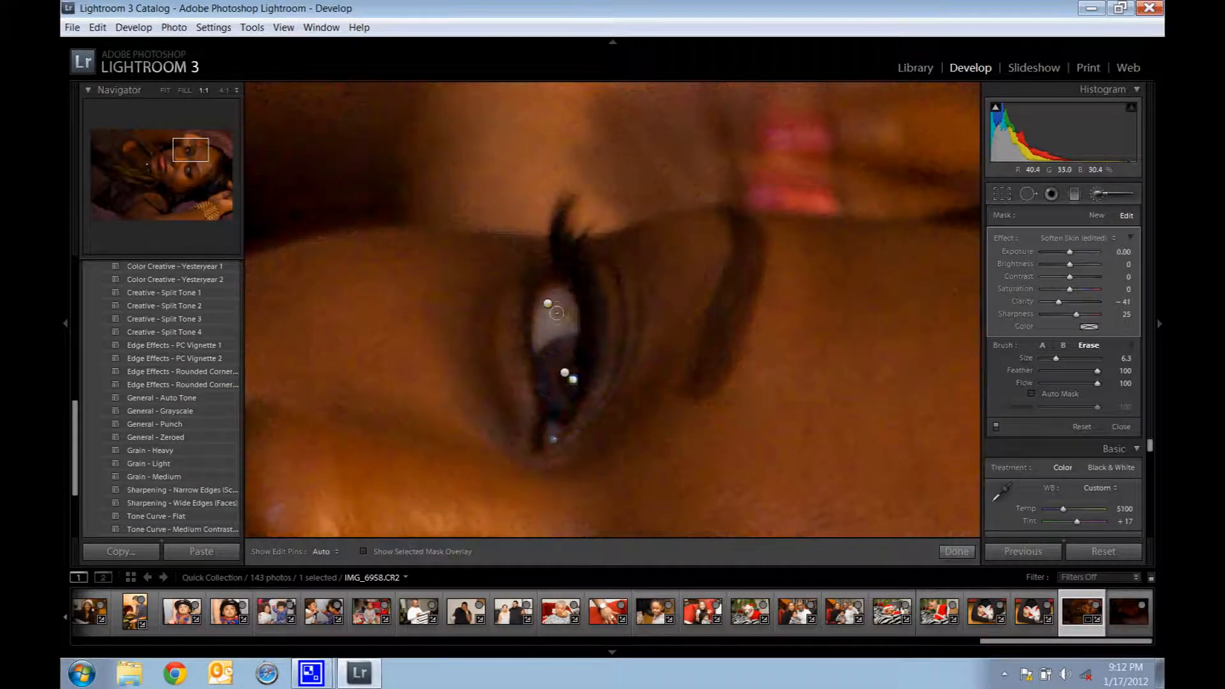
pyautogui.press('h')
# Step: Erase the softening mask from both lips, enlarging the eraser to size 14.6, and finish the brush adjustment with the overlay hidden
pyautogui.click(182, 173)
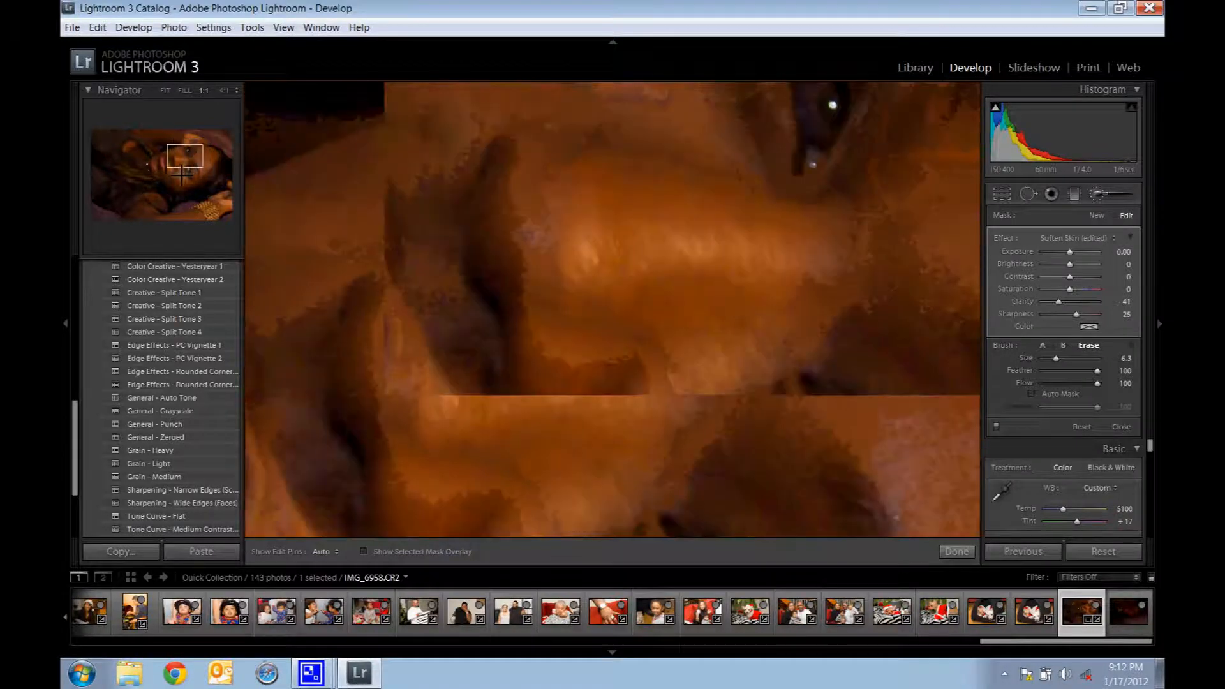
pyautogui.click(167, 163)
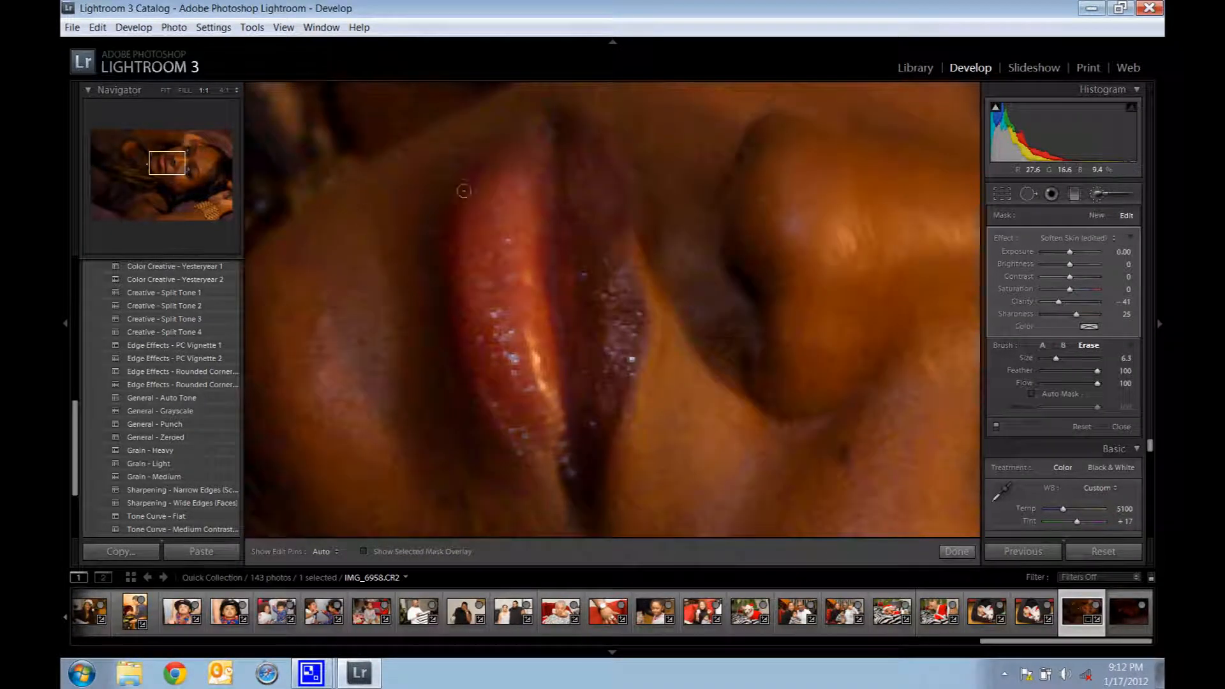
pyautogui.click(365, 550)
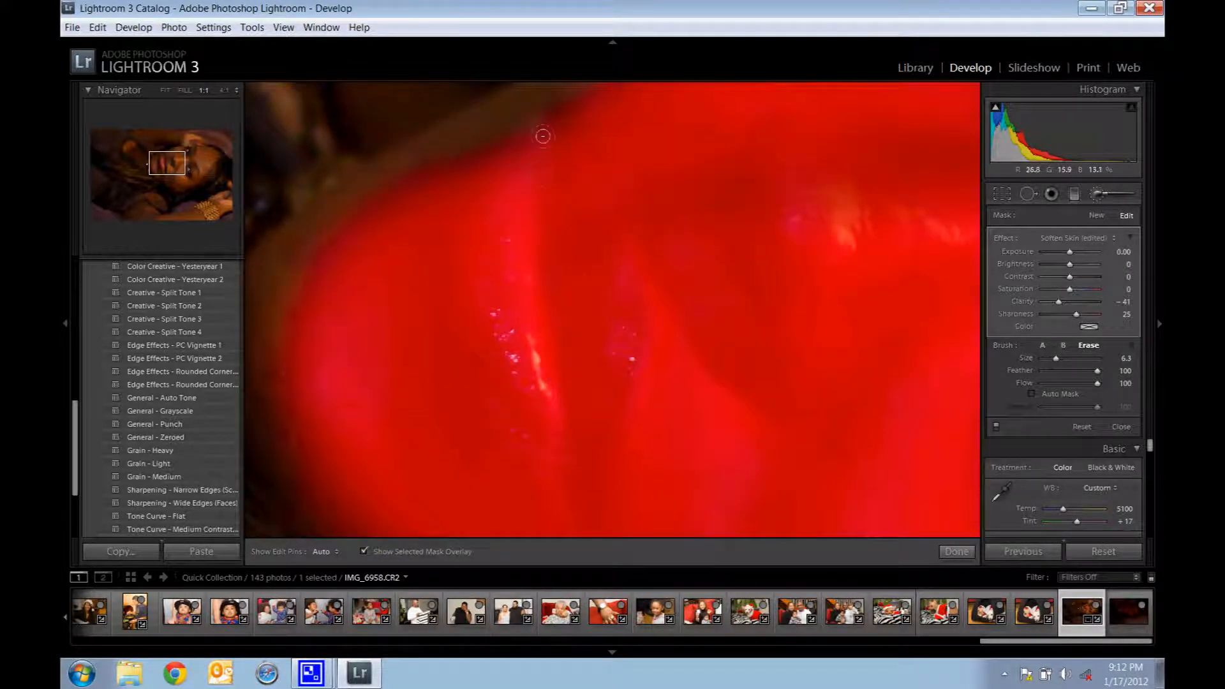
pyautogui.moveTo(543, 136); pyautogui.dragTo(505, 203)
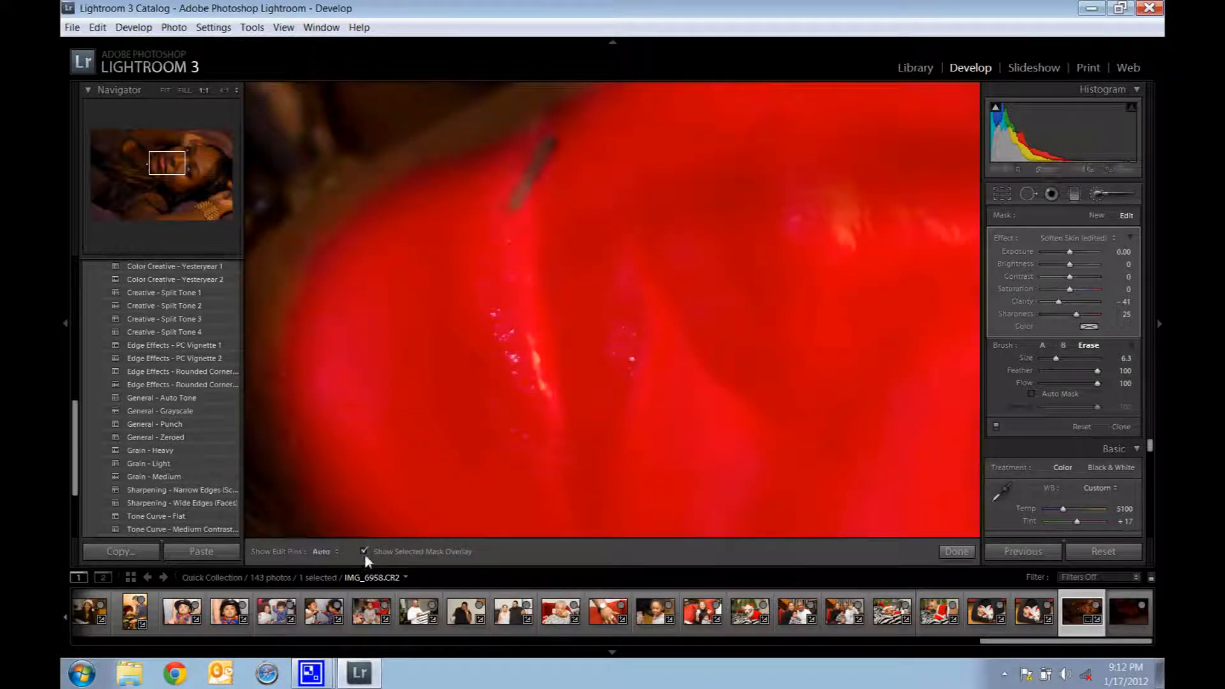
pyautogui.press('o')
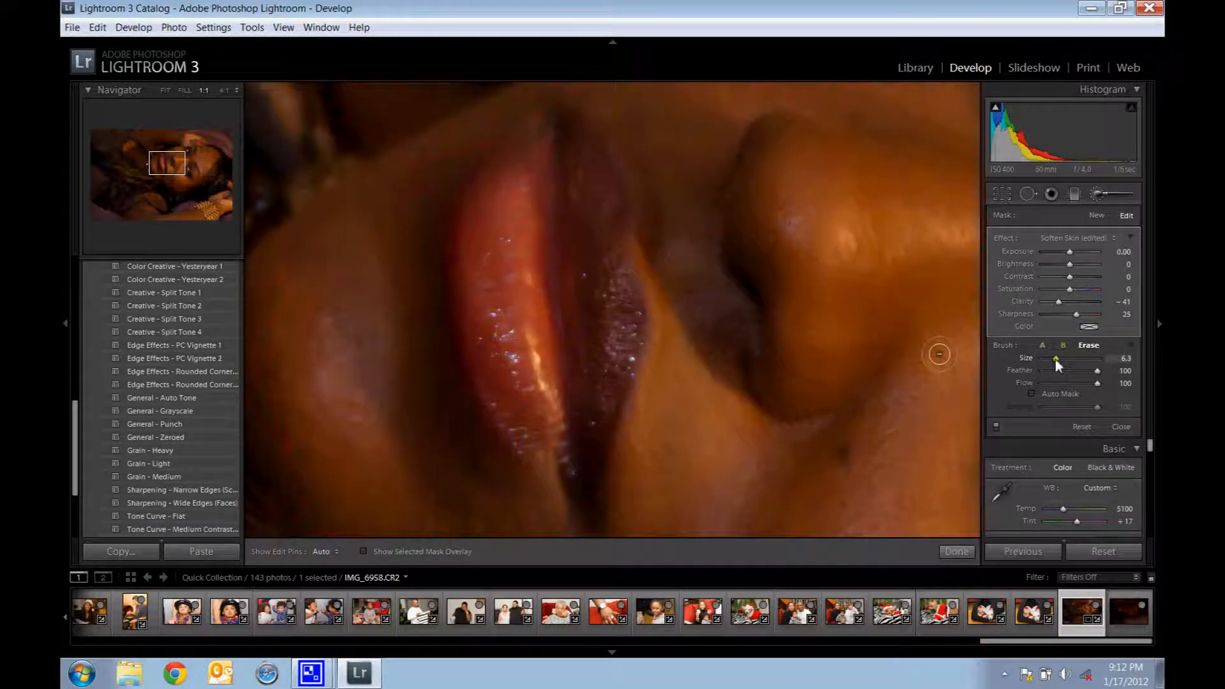
pyautogui.moveTo(1055, 358); pyautogui.dragTo(1063, 358)
pyautogui.click(364, 553)
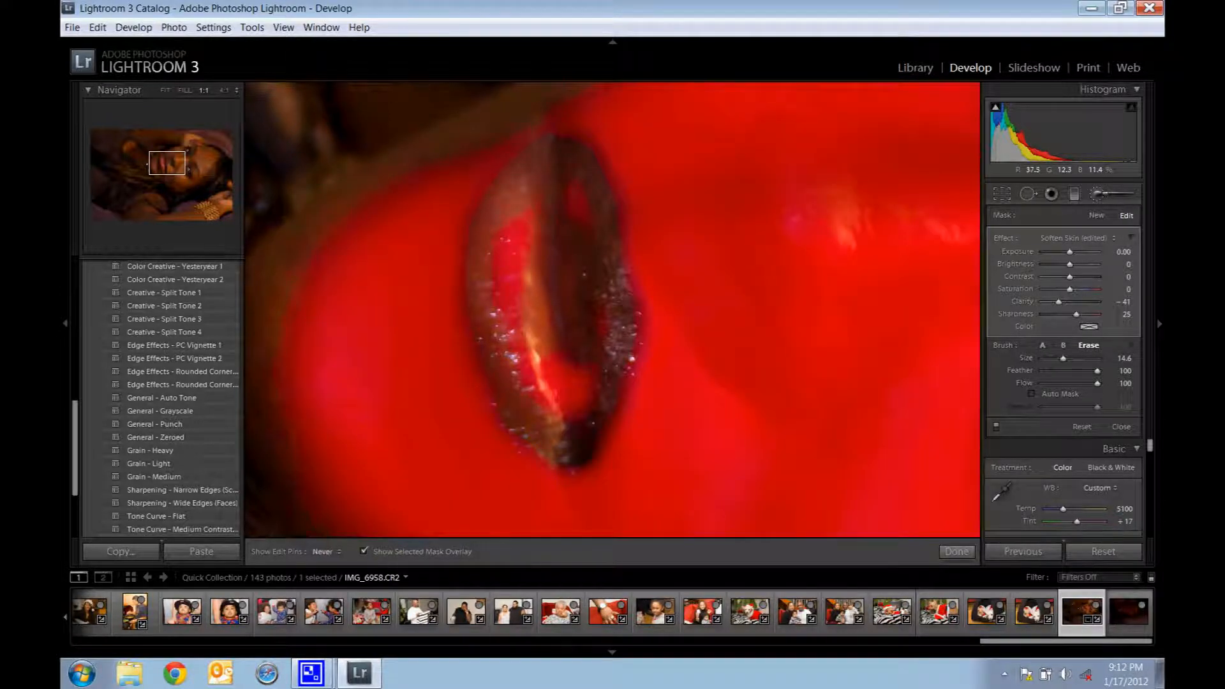
pyautogui.moveTo(516, 225)
pyautogui.mouseDown()
pyautogui.moveTo(508, 296)
pyautogui.moveTo(542, 277)
pyautogui.moveTo(570, 382)
pyautogui.moveTo(556, 301)
pyautogui.mouseUp()
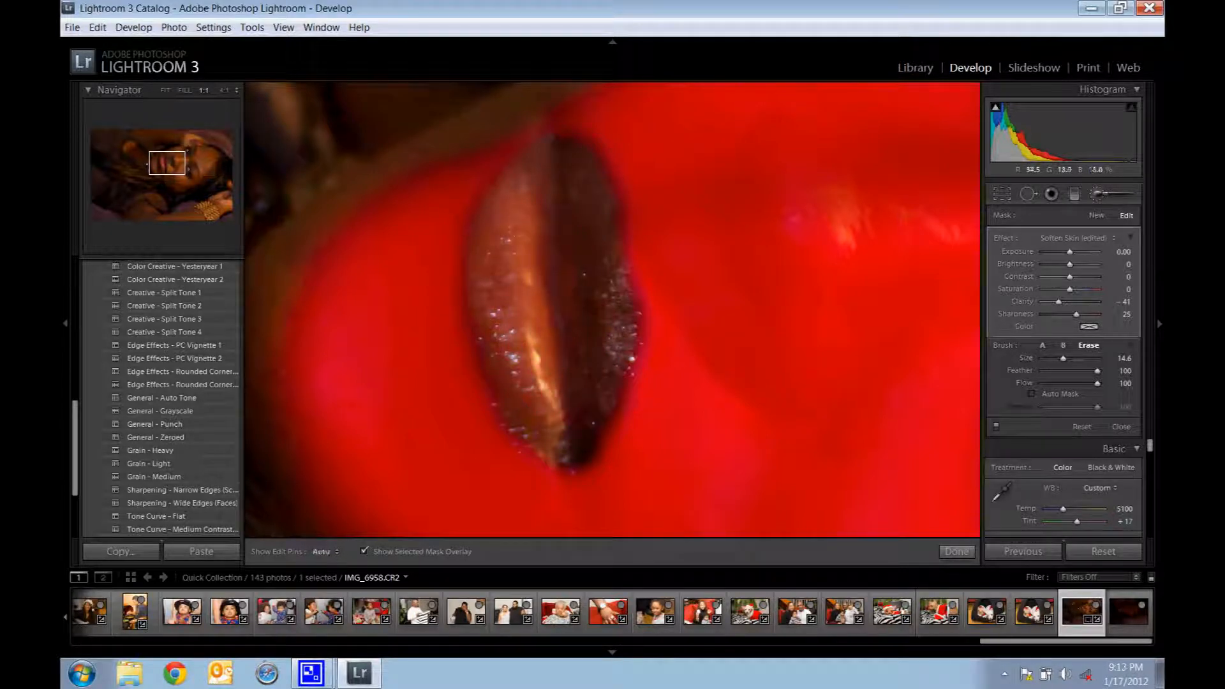
pyautogui.click(365, 552)
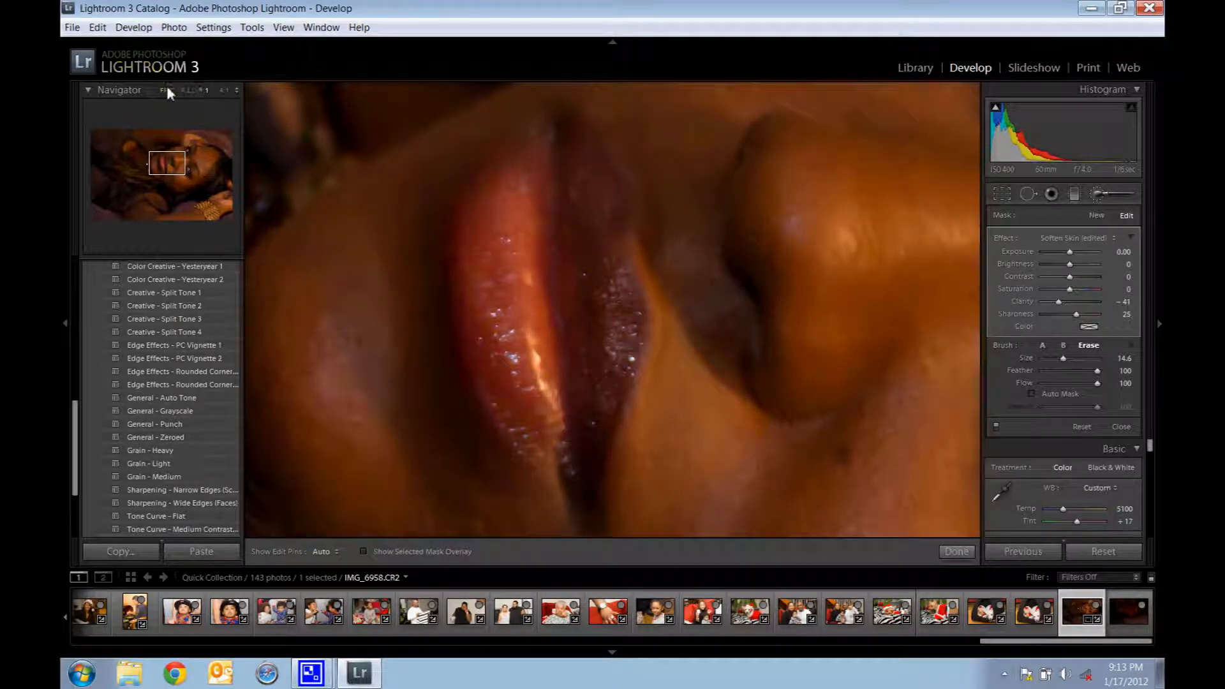
pyautogui.click(184, 90)
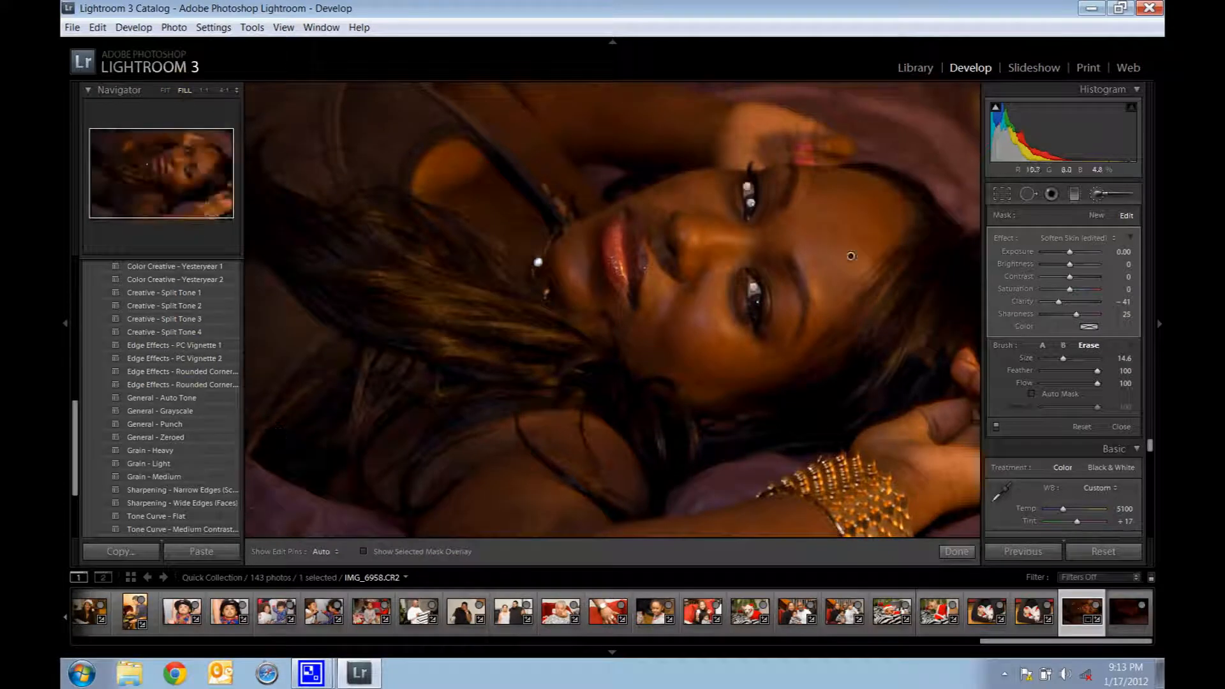
pyautogui.click(956, 552)
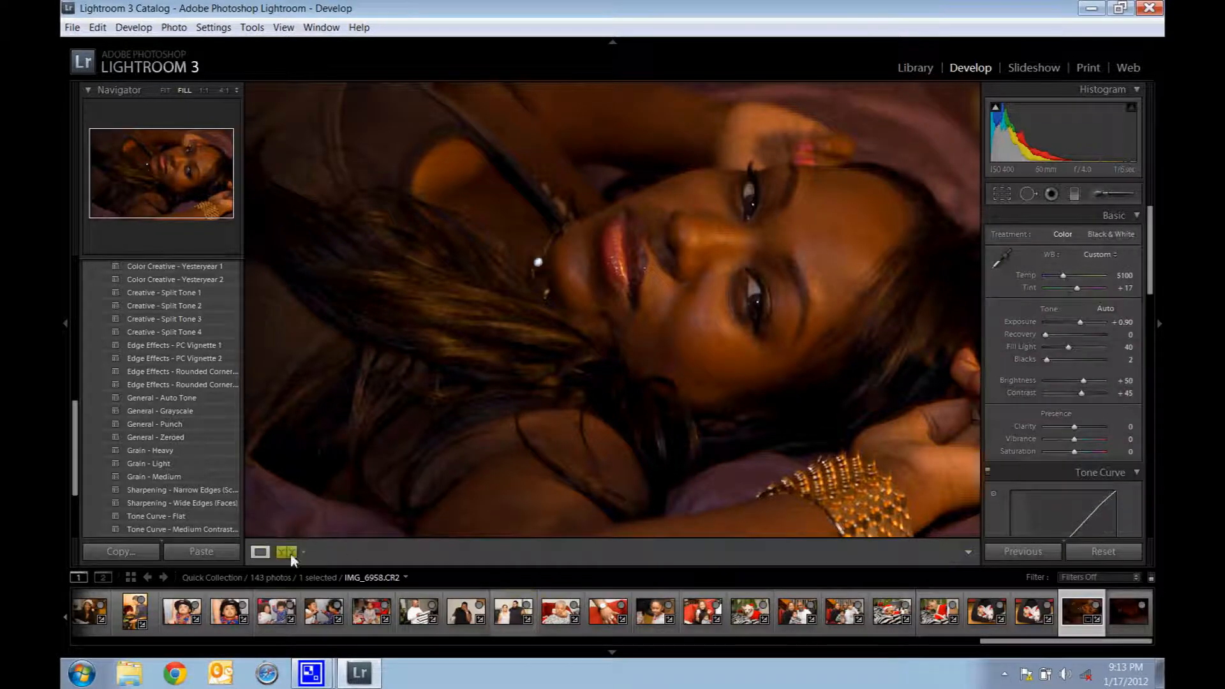
# Step: Compare the portrait side by side before and after at Fit and Fill zoom, and return to the single-photo view
pyautogui.click(287, 552)
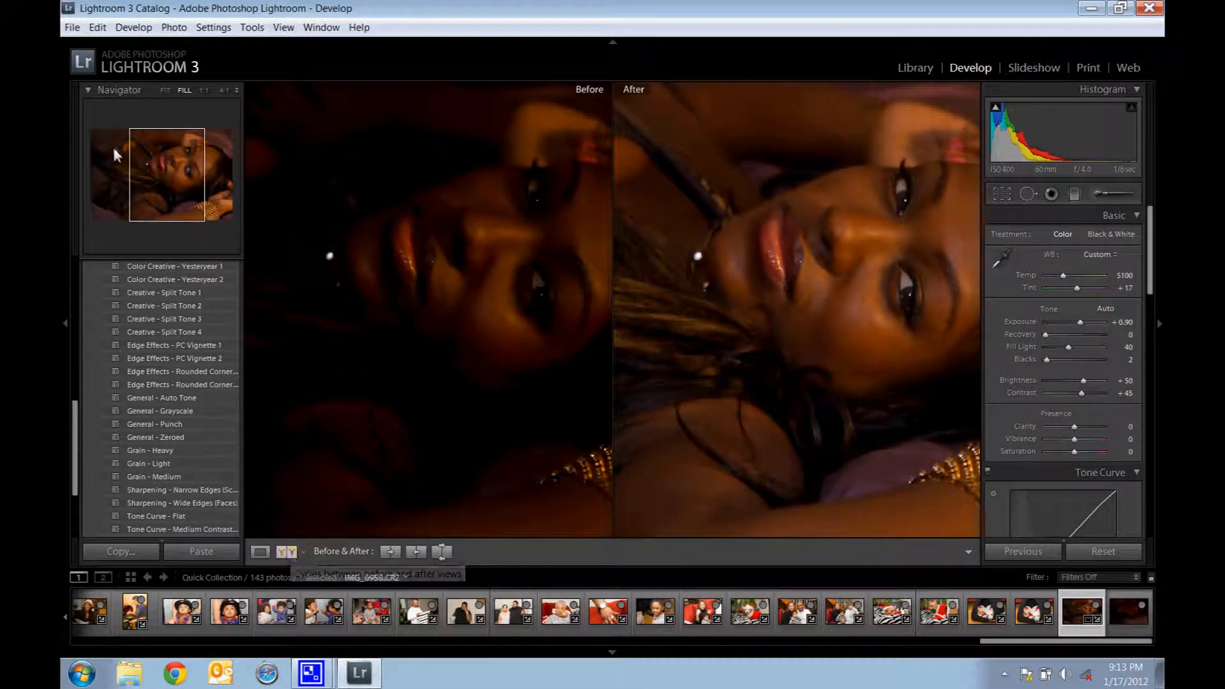
pyautogui.click(166, 91)
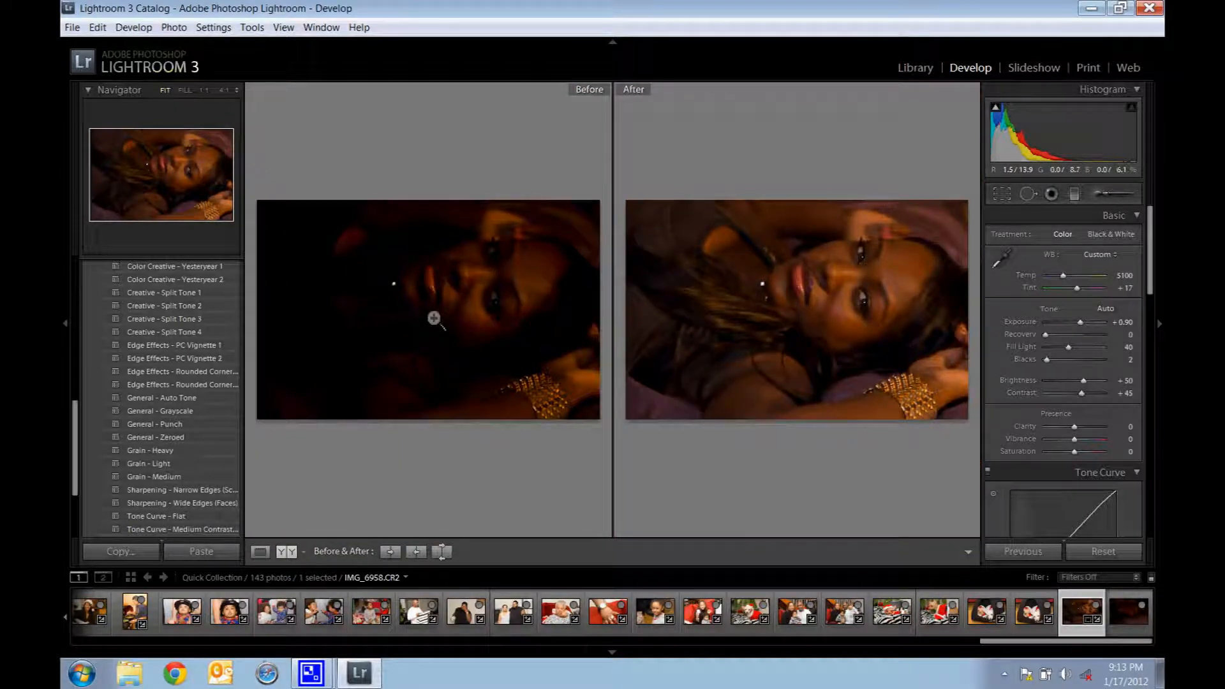
pyautogui.click(184, 90)
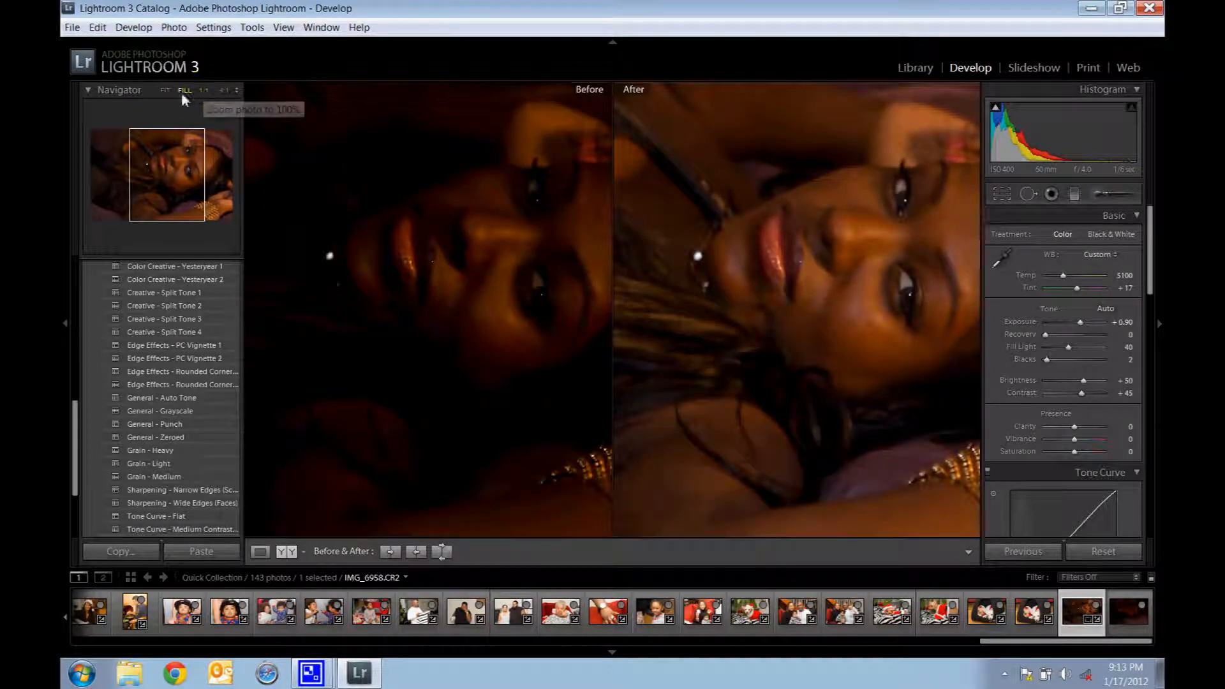
pyautogui.click(166, 90)
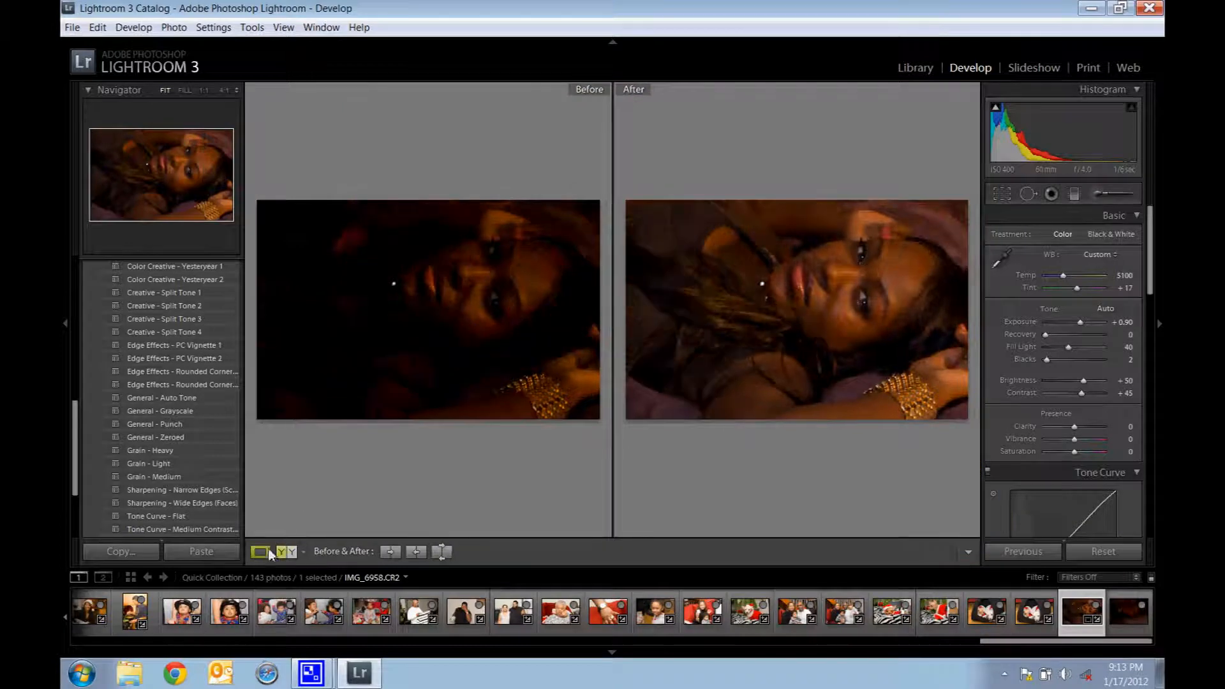
pyautogui.click(260, 552)
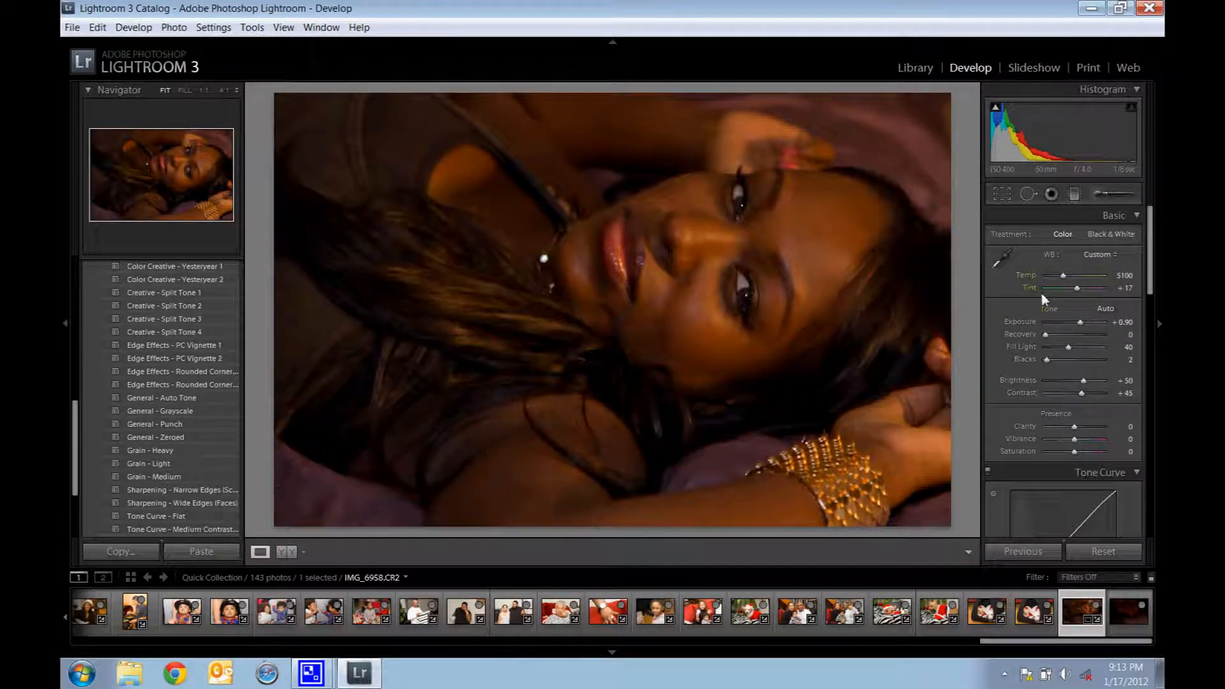
# Step: Start a new adjustment brush with the Soften Skin effect, Clarity at -100 and a brush size of 13.7
pyautogui.click(1097, 193)
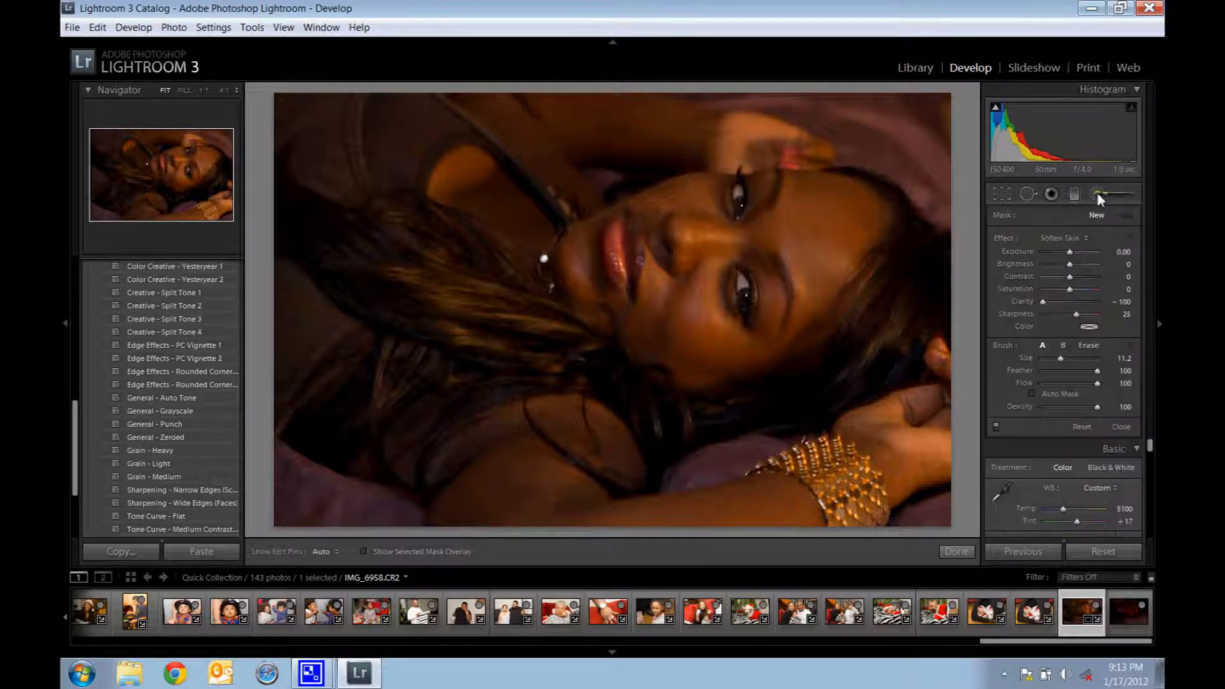
pyautogui.click(1077, 237)
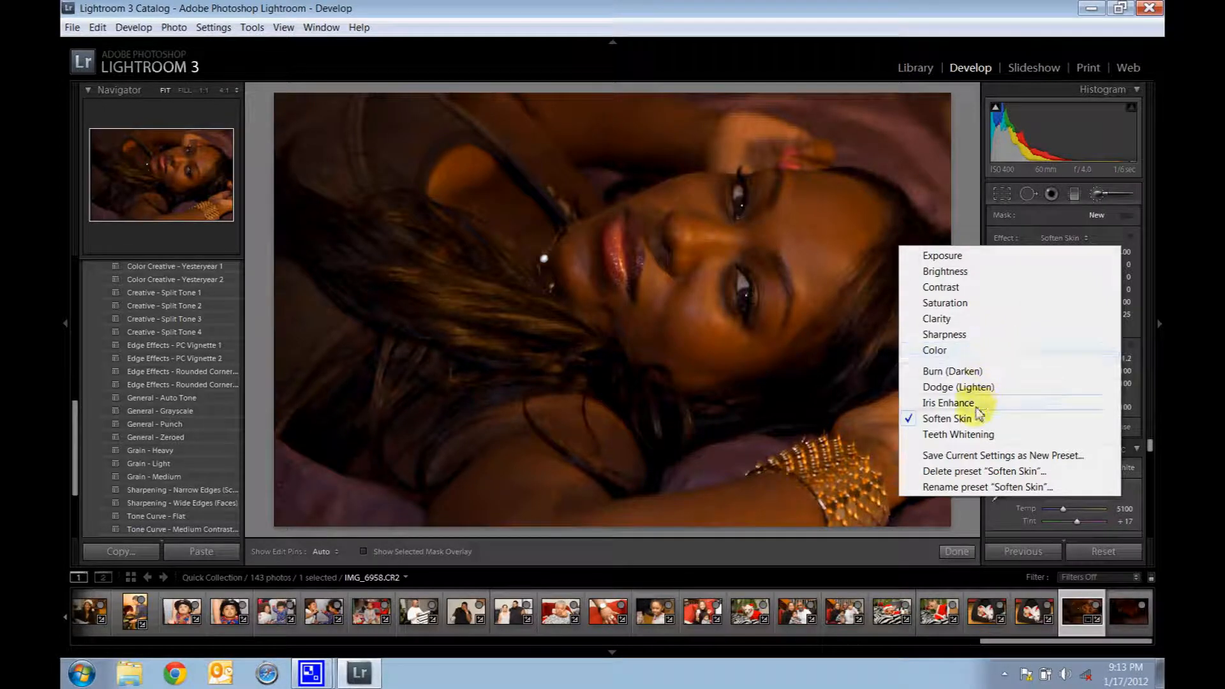
pyautogui.click(938, 419)
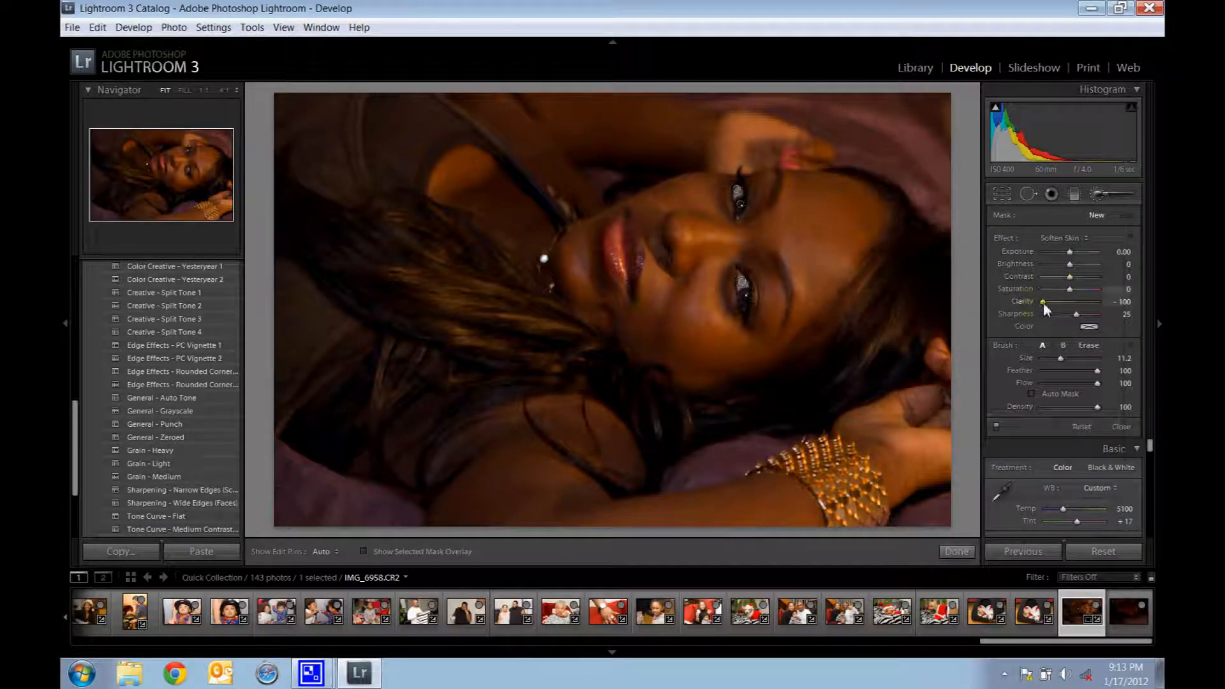
pyautogui.moveTo(1043, 302); pyautogui.dragTo(1042, 308)
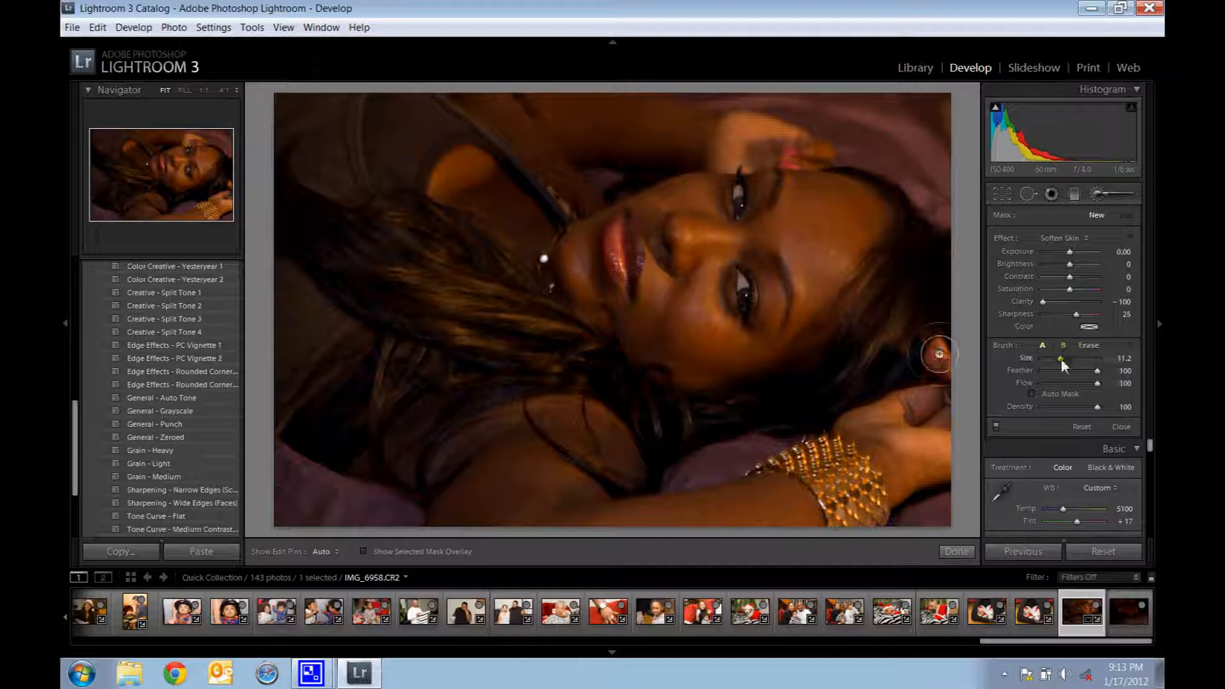
pyautogui.moveTo(1062, 359); pyautogui.dragTo(1064, 358)
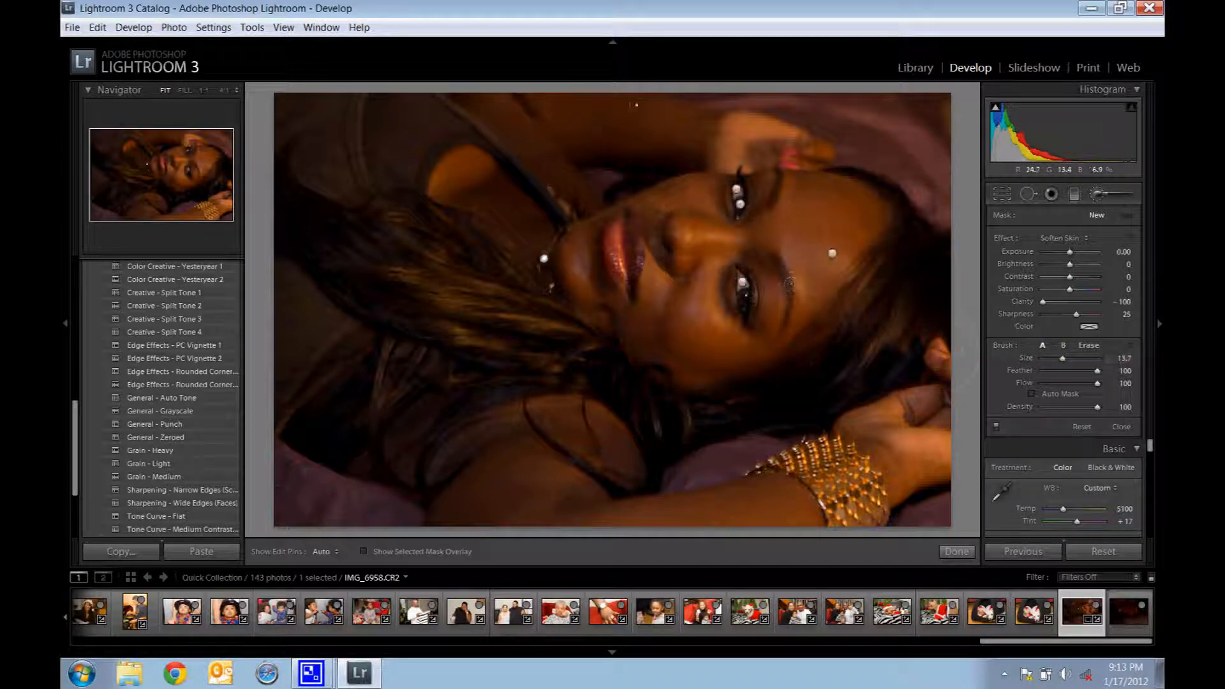
# Step: Paint skin softening over the raised upper arm and the shoulder near the neck, with the mask overlay shown
pyautogui.press('h')
pyautogui.press('h')
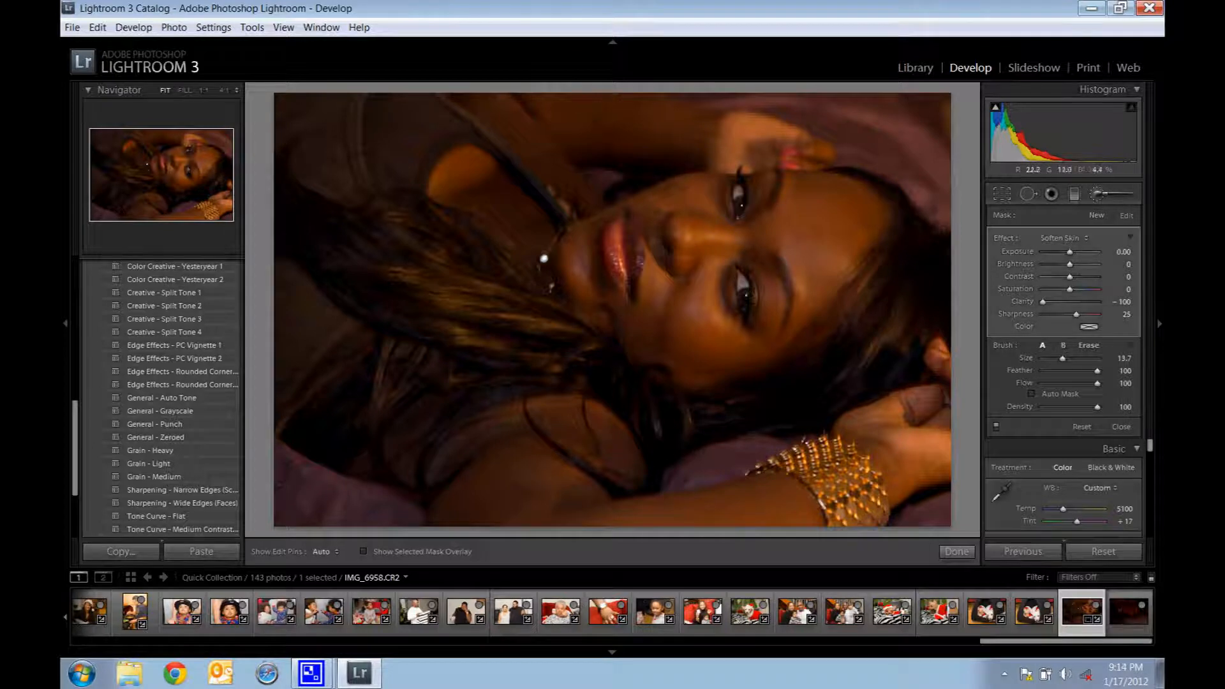
pyautogui.press('o')
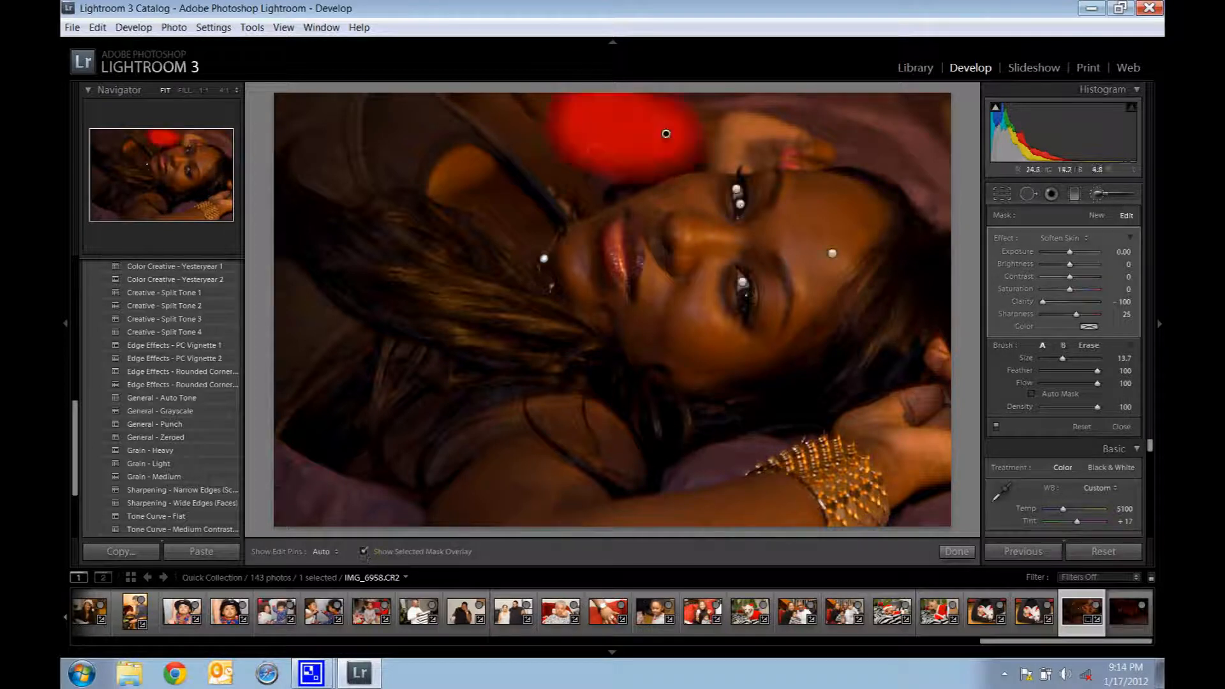
pyautogui.moveTo(598, 111)
pyautogui.mouseDown()
pyautogui.moveTo(588, 125)
pyautogui.moveTo(561, 106)
pyautogui.moveTo(523, 120)
pyautogui.mouseUp()
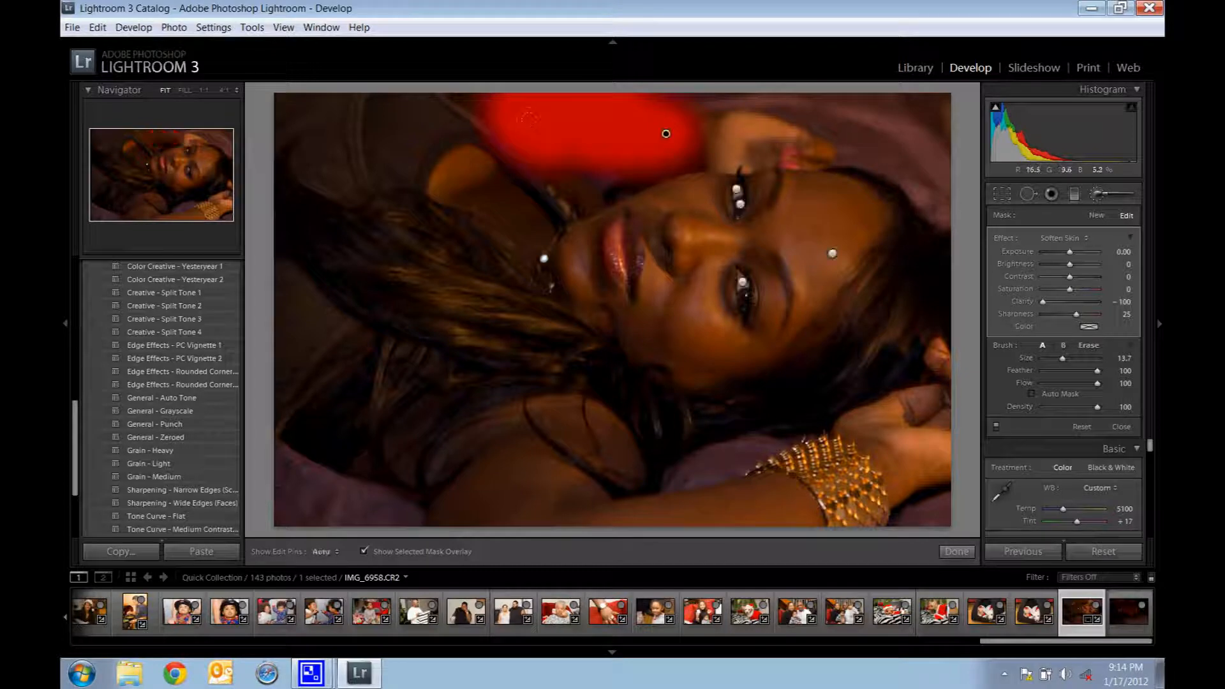
pyautogui.moveTo(483, 196)
pyautogui.mouseDown()
pyautogui.moveTo(446, 160)
pyautogui.moveTo(526, 223)
pyautogui.mouseUp()
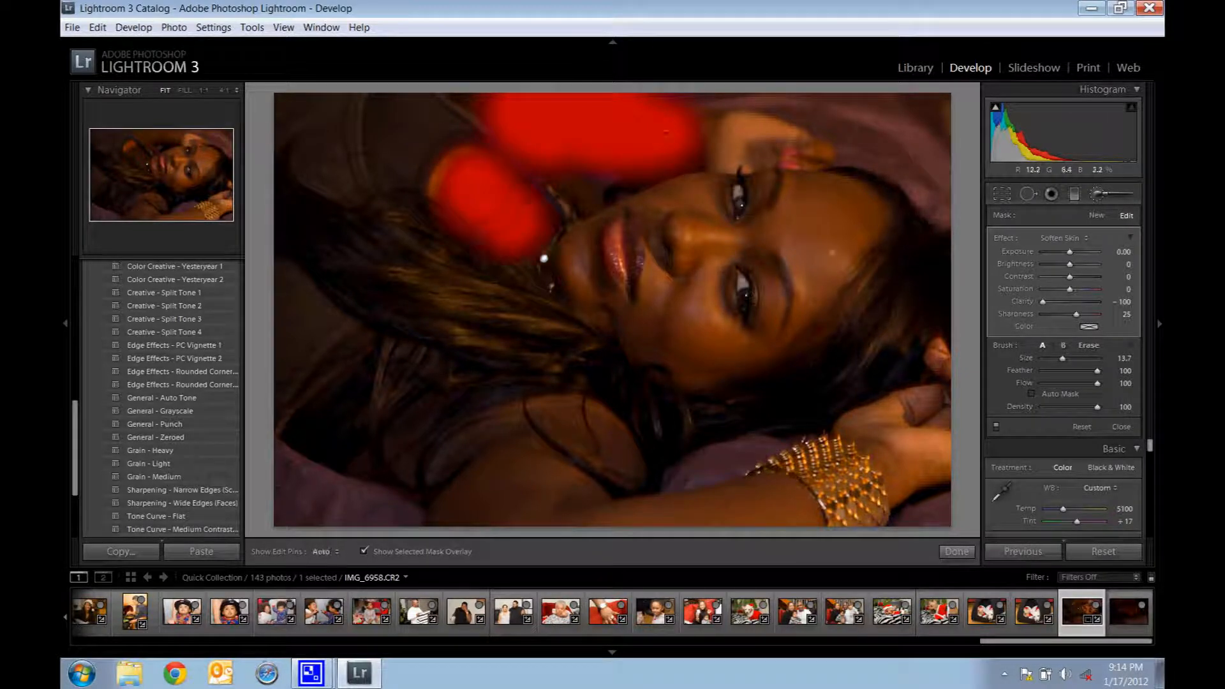
# Step: Extend the softening mask along the lower arm up to the bracelet and over the lower shoulder, and finish the brush adjustment
pyautogui.moveTo(555, 498)
pyautogui.mouseDown()
pyautogui.moveTo(521, 471)
pyautogui.moveTo(441, 465)
pyautogui.mouseUp()
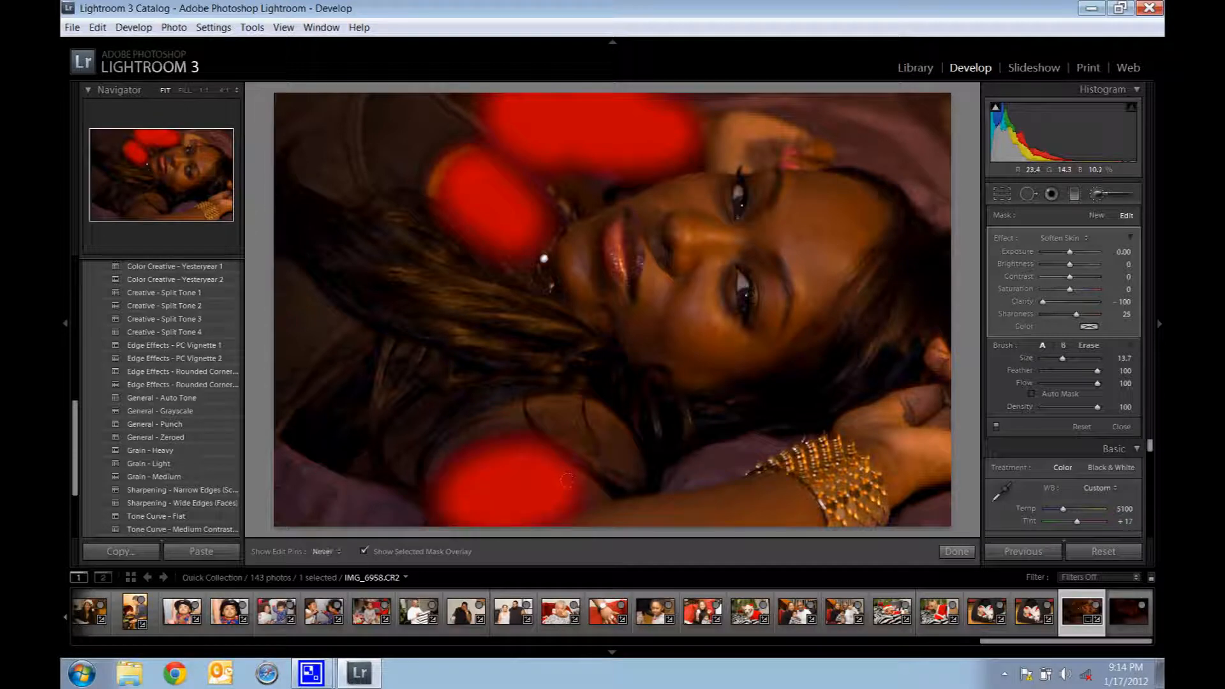
pyautogui.moveTo(567, 480); pyautogui.dragTo(769, 497)
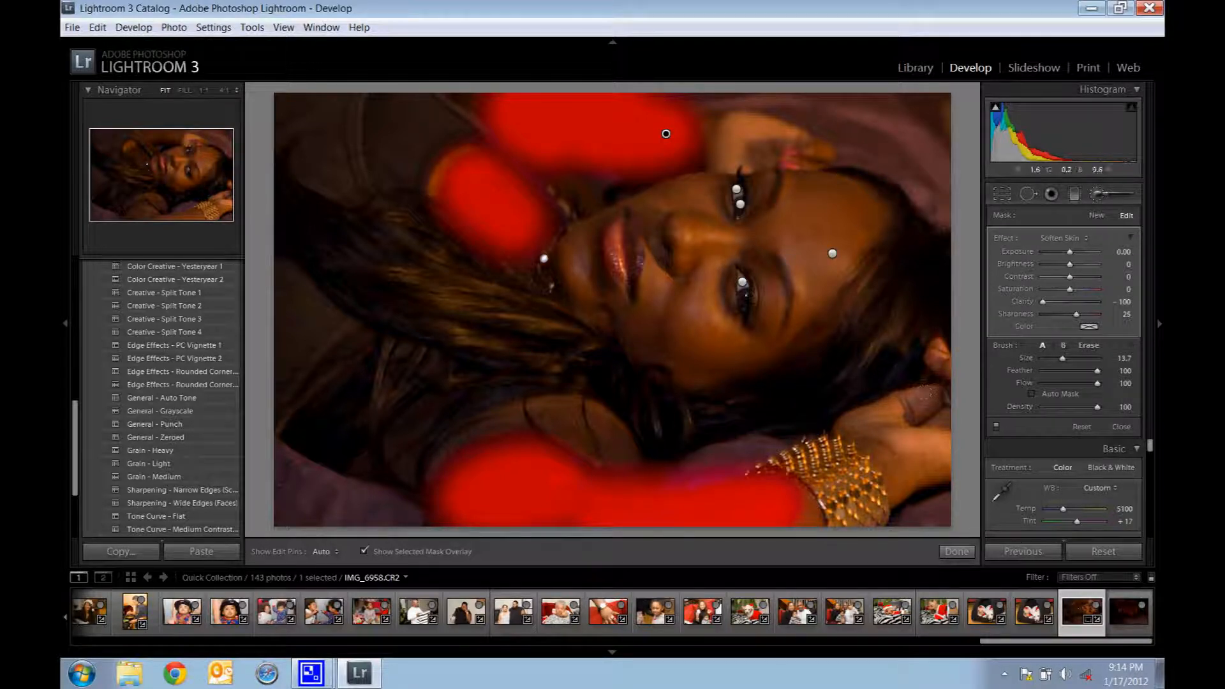
pyautogui.moveTo(570, 440)
pyautogui.mouseDown()
pyautogui.moveTo(580, 430)
pyautogui.moveTo(547, 407)
pyautogui.mouseUp()
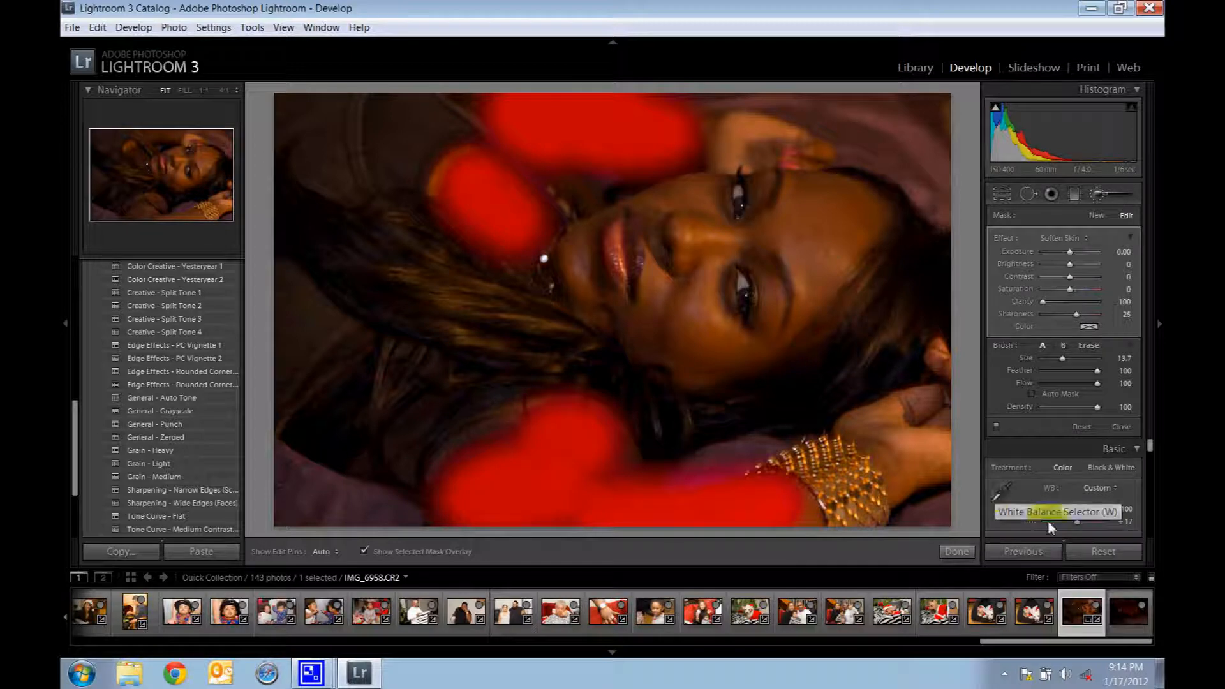
pyautogui.click(958, 552)
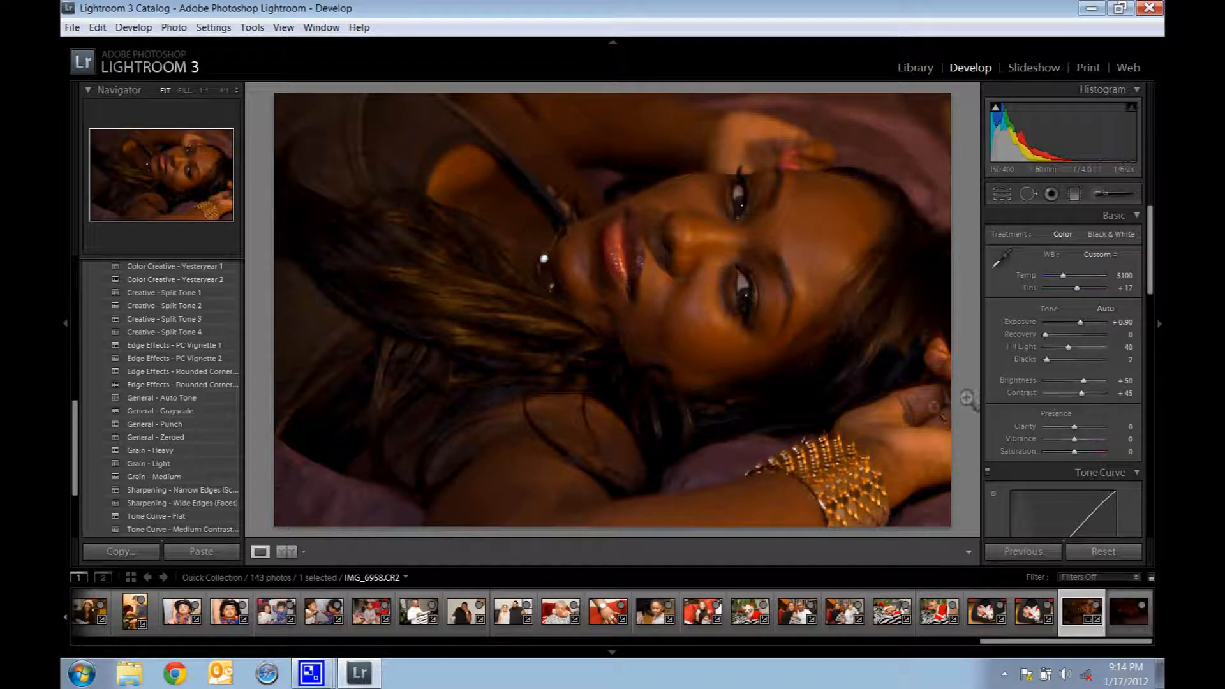
# Step: Start a new adjustment brush with the Sharpness effect and paint over the gold bracelet at brush size 6.9
pyautogui.click(1100, 200)
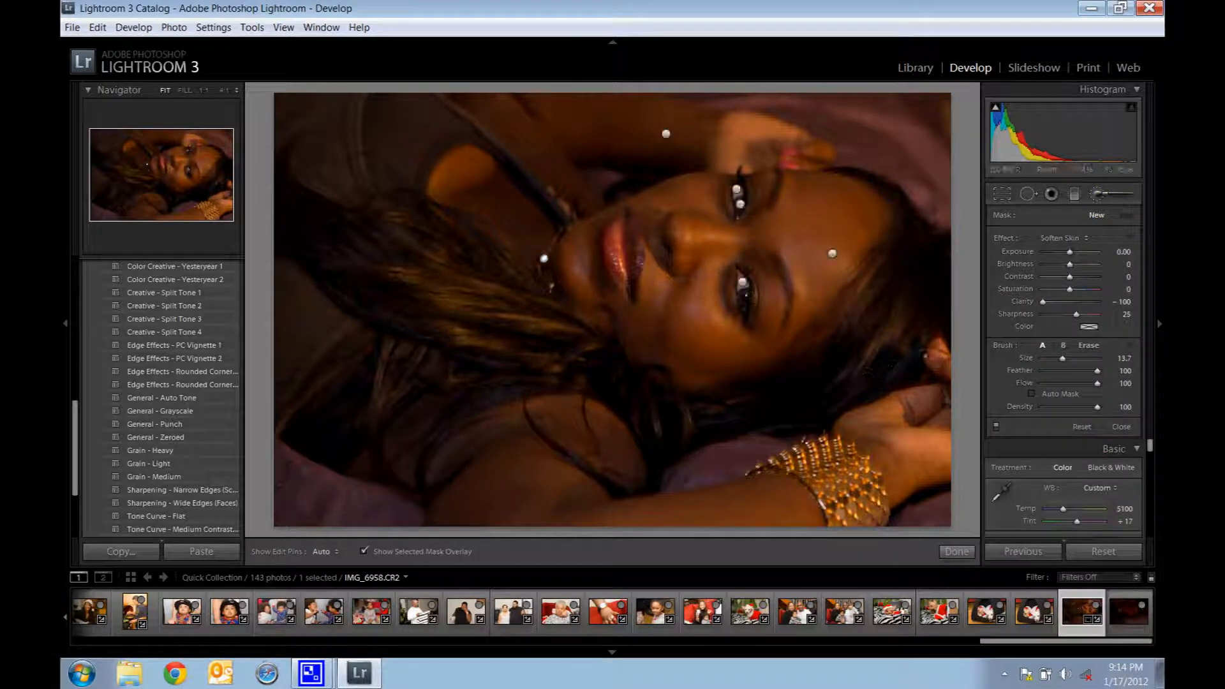
pyautogui.click(1072, 240)
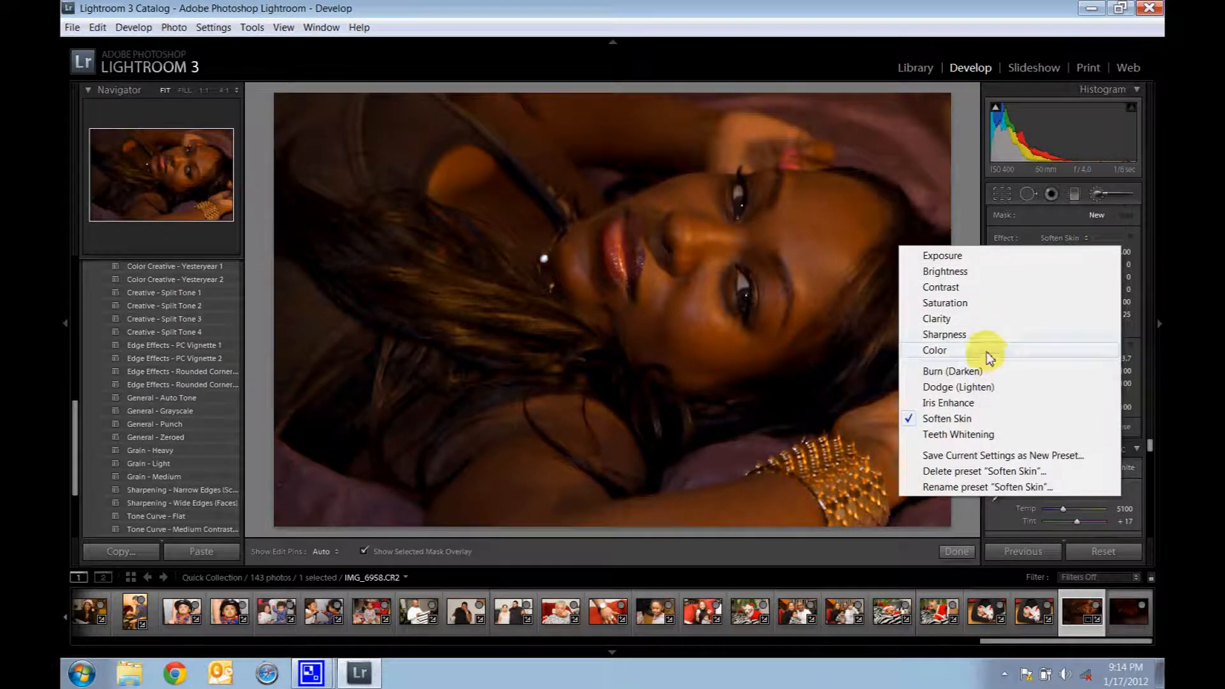
pyautogui.click(999, 336)
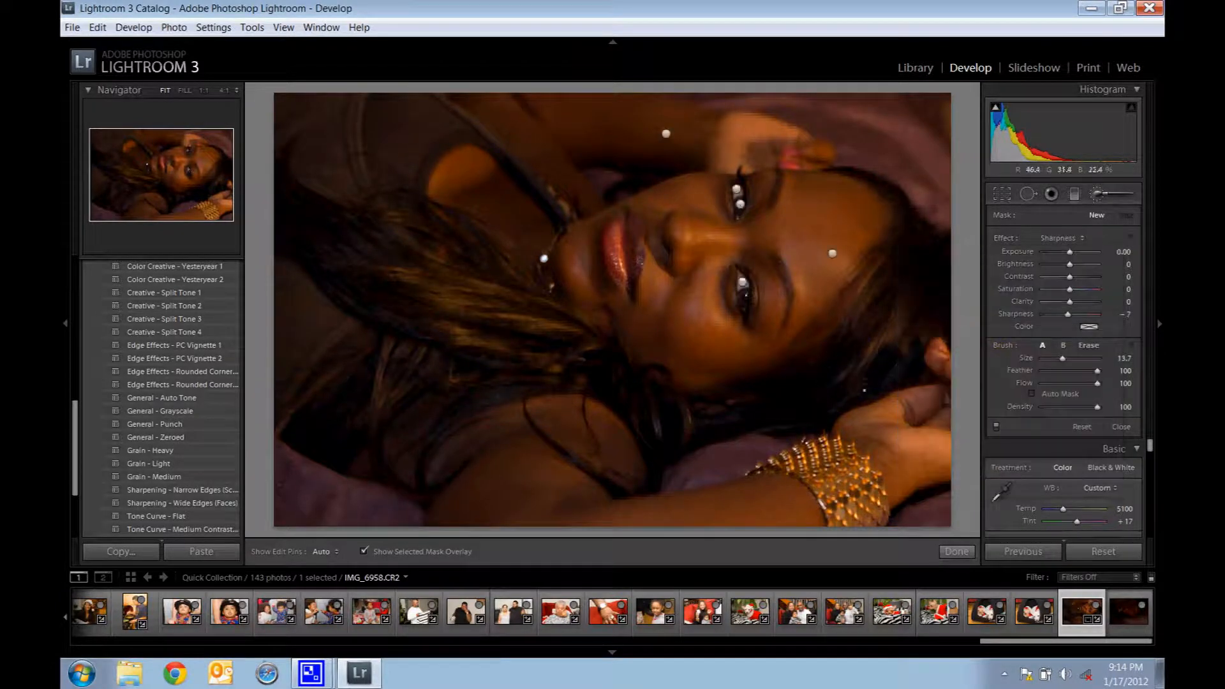
pyautogui.moveTo(1062, 358); pyautogui.dragTo(1056, 359)
pyautogui.moveTo(776, 454)
pyautogui.mouseDown()
pyautogui.moveTo(799, 440)
pyautogui.moveTo(822, 449)
pyautogui.moveTo(854, 491)
pyautogui.moveTo(872, 479)
pyautogui.moveTo(831, 483)
pyautogui.moveTo(831, 497)
pyautogui.moveTo(866, 505)
pyautogui.mouseUp()
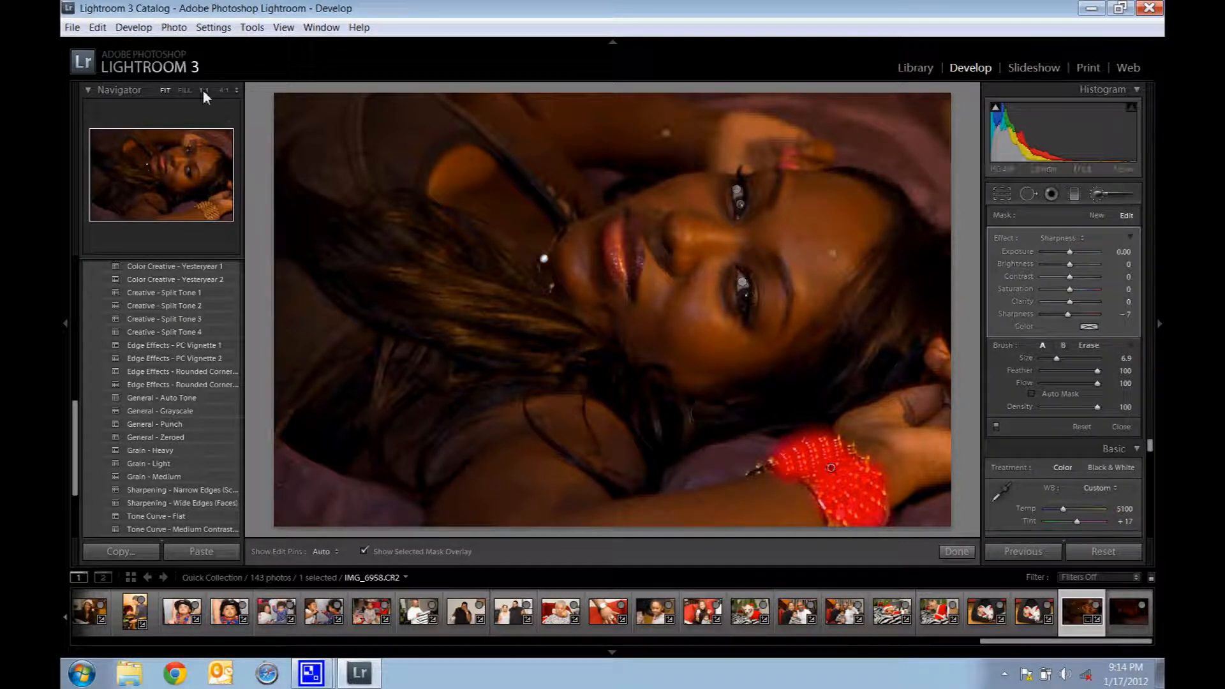
# Step: At Fill zoom, add the necklace to the Sharpness mask with a size 2.4 brush and increase the Sharpness amount, finishing the adjustment
pyautogui.click(185, 90)
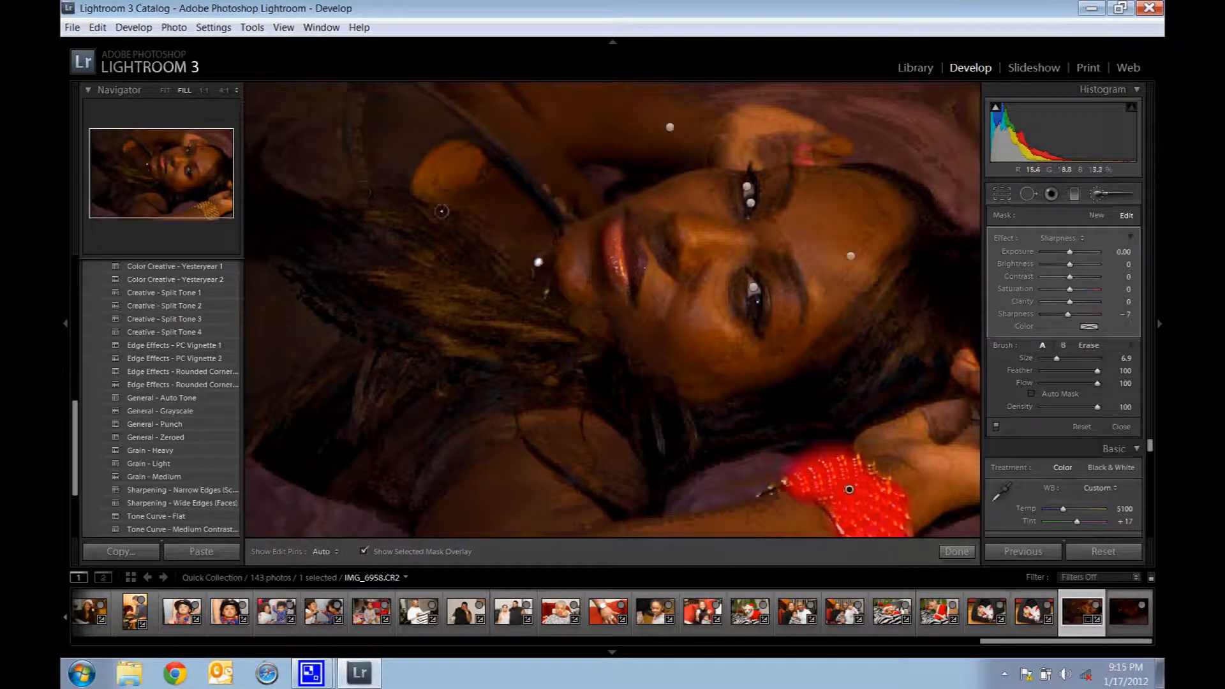
pyautogui.moveTo(1057, 359); pyautogui.dragTo(1051, 361)
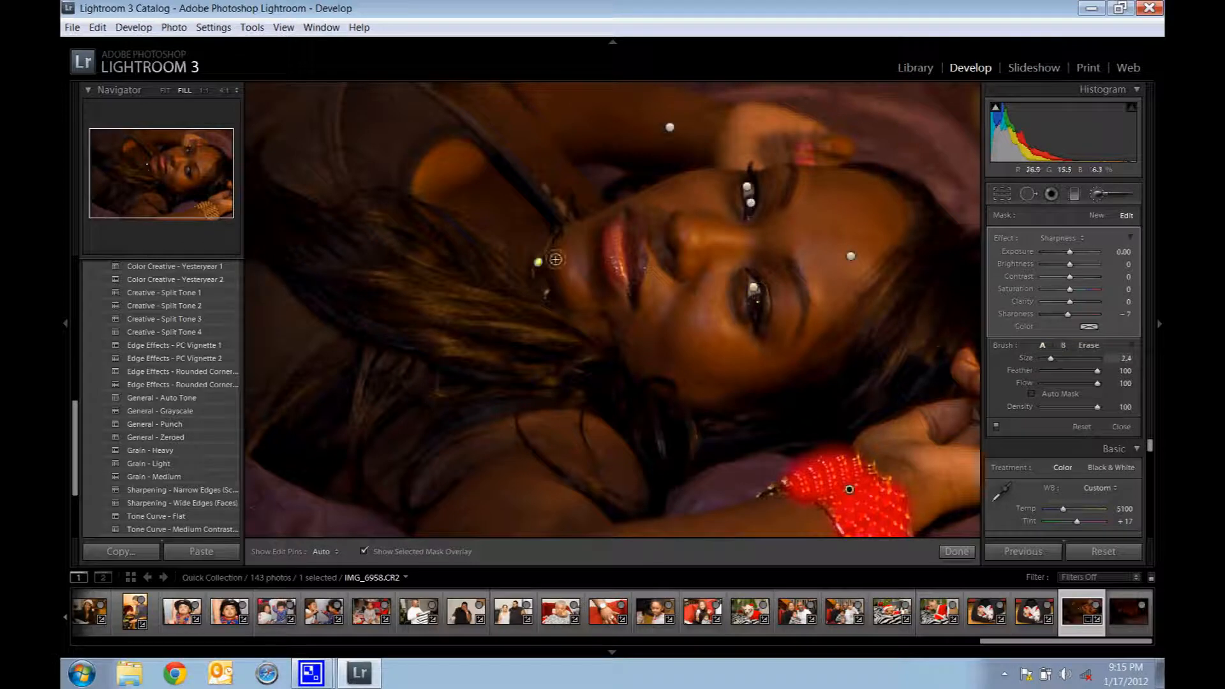
pyautogui.press('h')
pyautogui.moveTo(544, 262)
pyautogui.mouseDown()
pyautogui.moveTo(549, 296)
pyautogui.moveTo(559, 234)
pyautogui.mouseUp()
pyautogui.press('h')
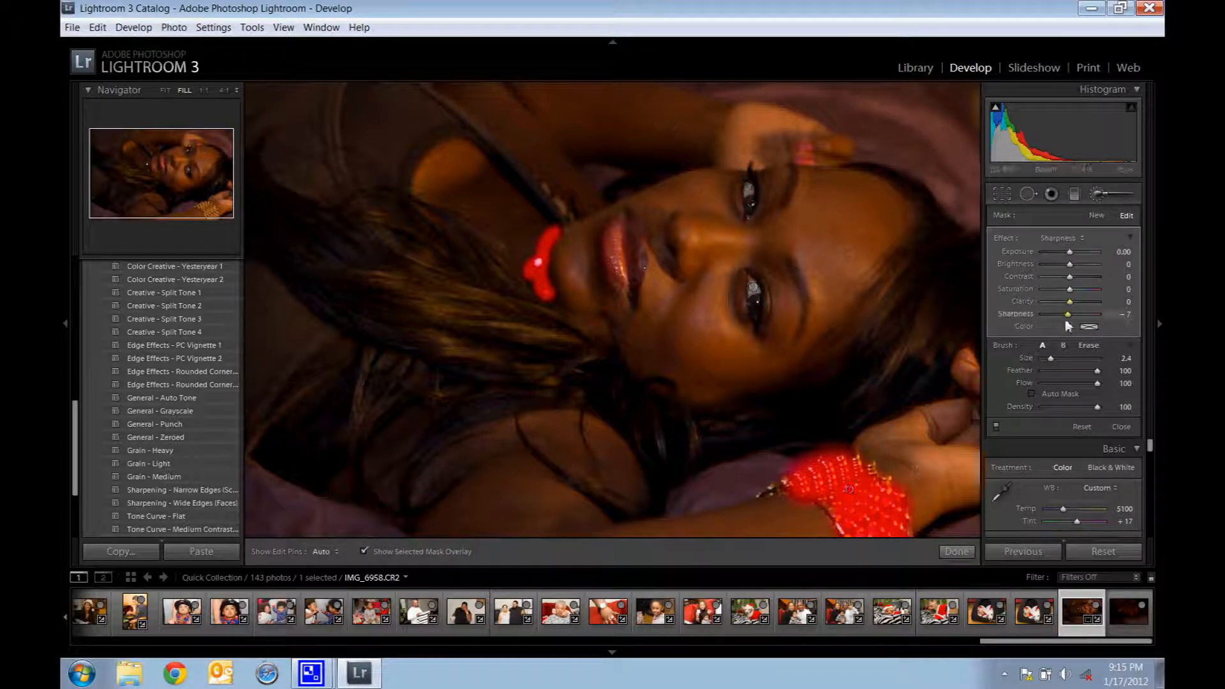
pyautogui.moveTo(1070, 316); pyautogui.dragTo(1076, 315)
pyautogui.click(959, 553)
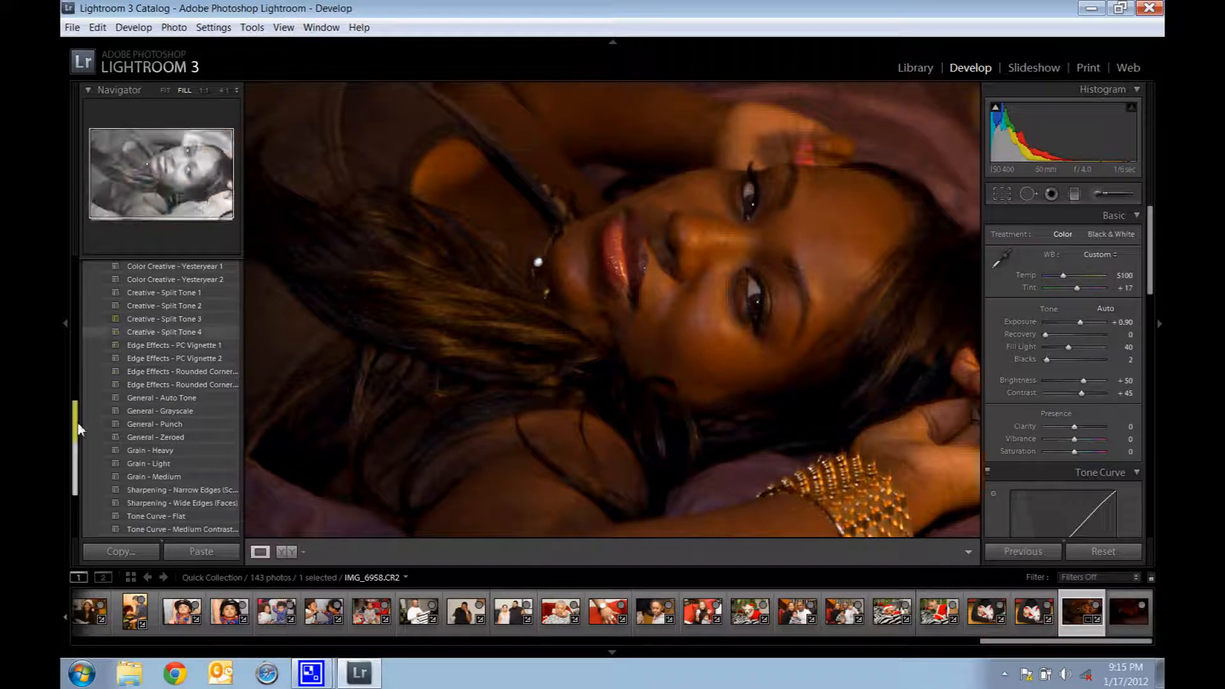
# Step: Apply the Edge Effects - PC Vignette 2 preset, undo it for comparison, and apply it again
pyautogui.moveTo(78, 423); pyautogui.dragTo(86, 398)
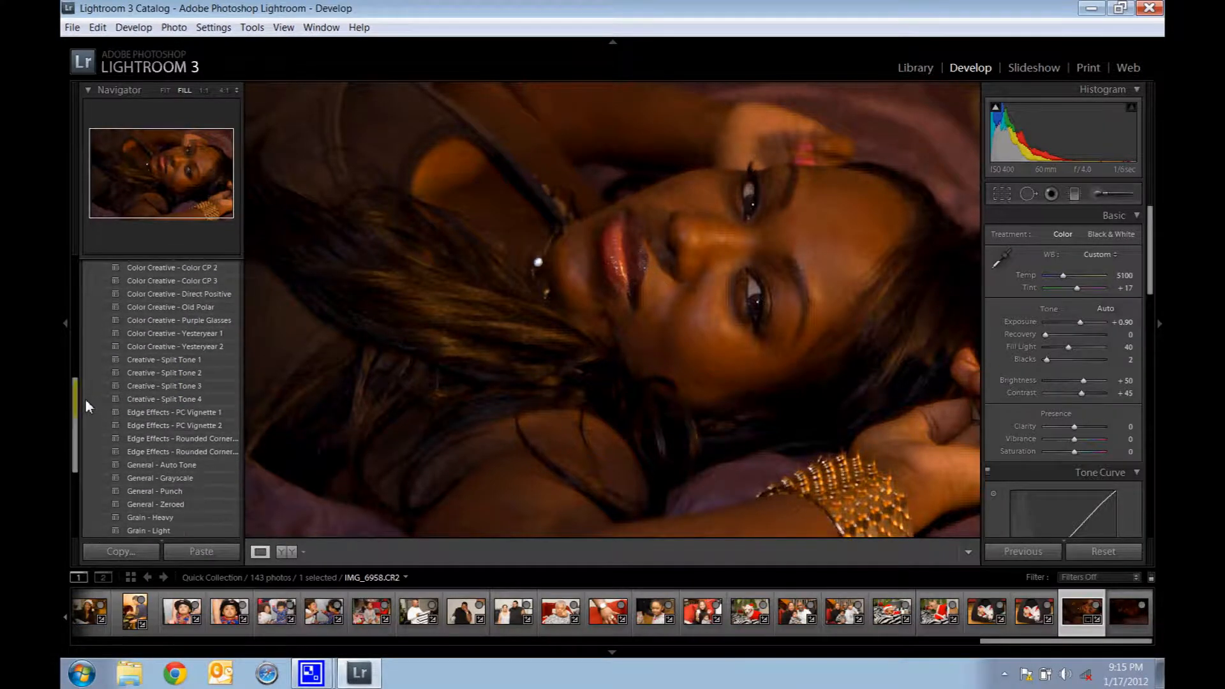
pyautogui.click(162, 424)
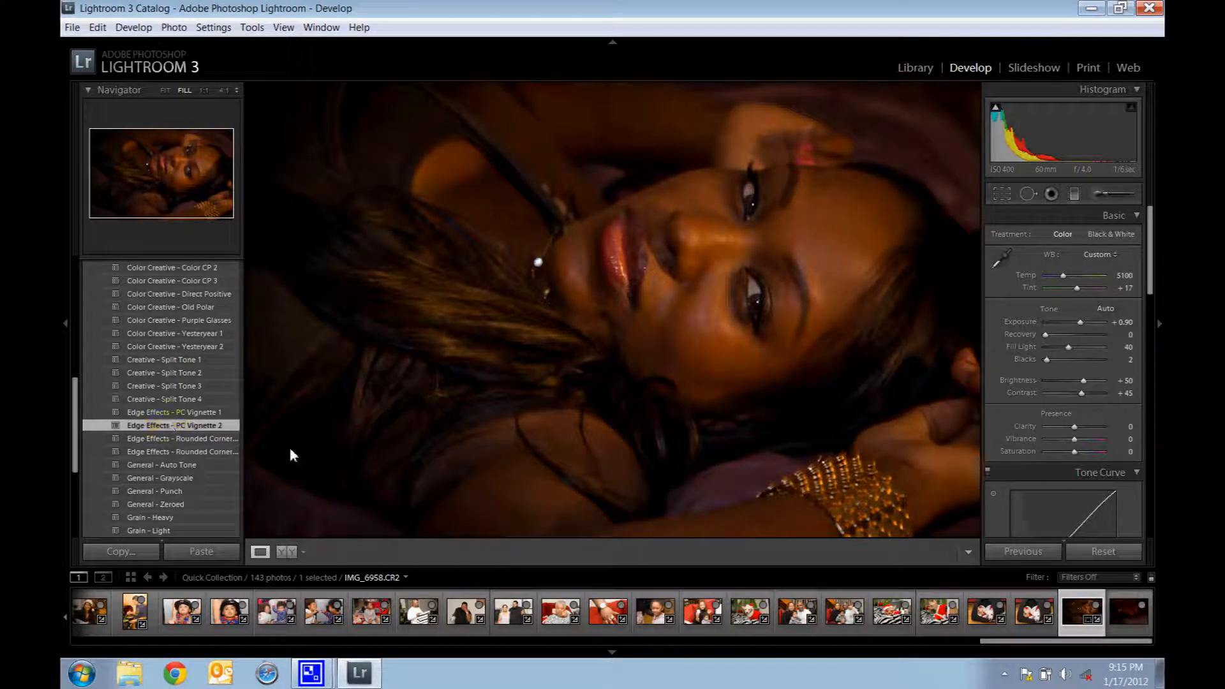
pyautogui.click(97, 27)
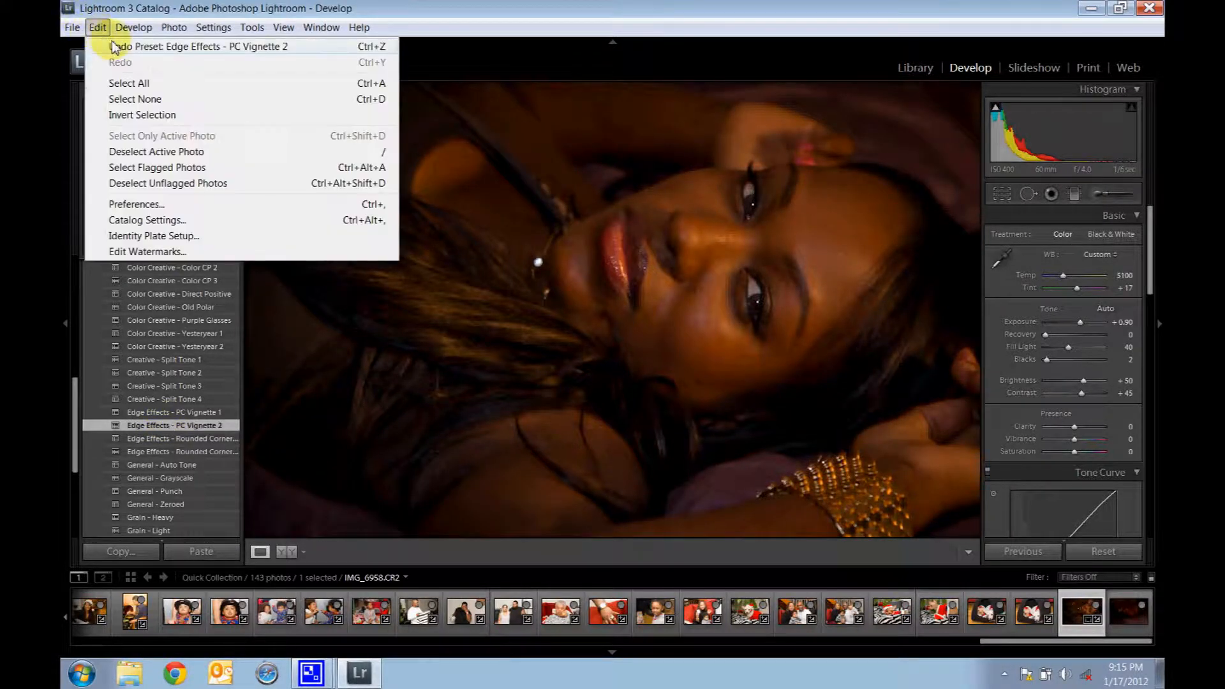
pyautogui.click(114, 47)
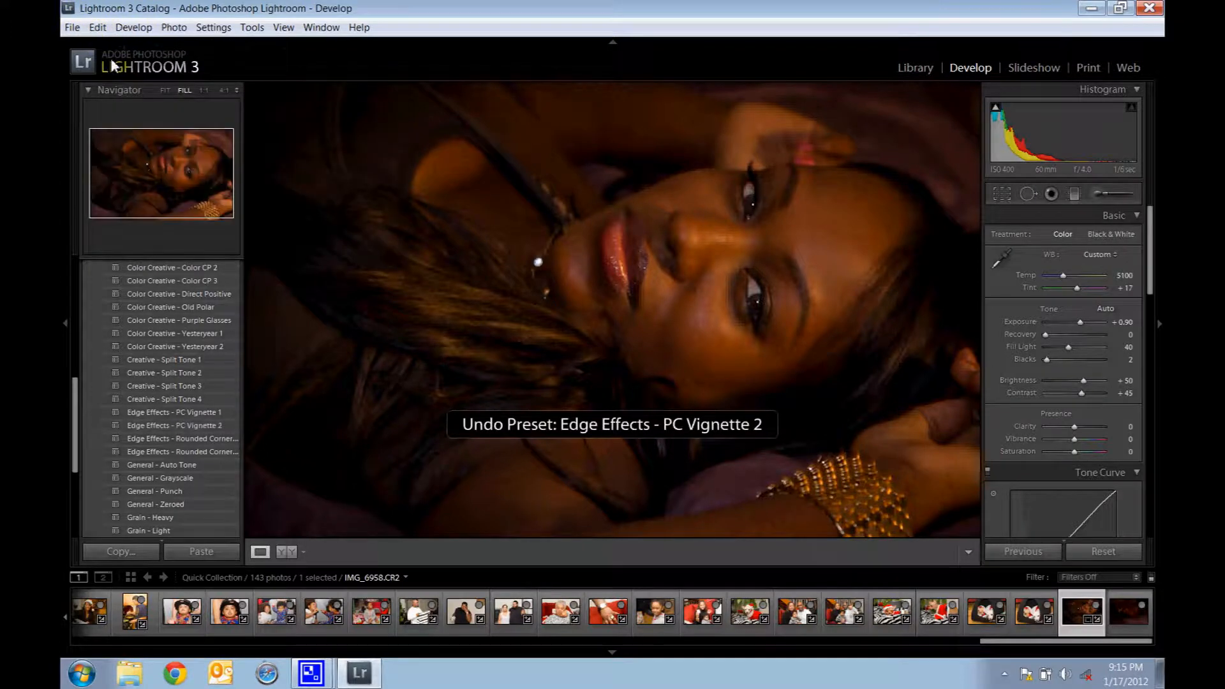
pyautogui.click(201, 427)
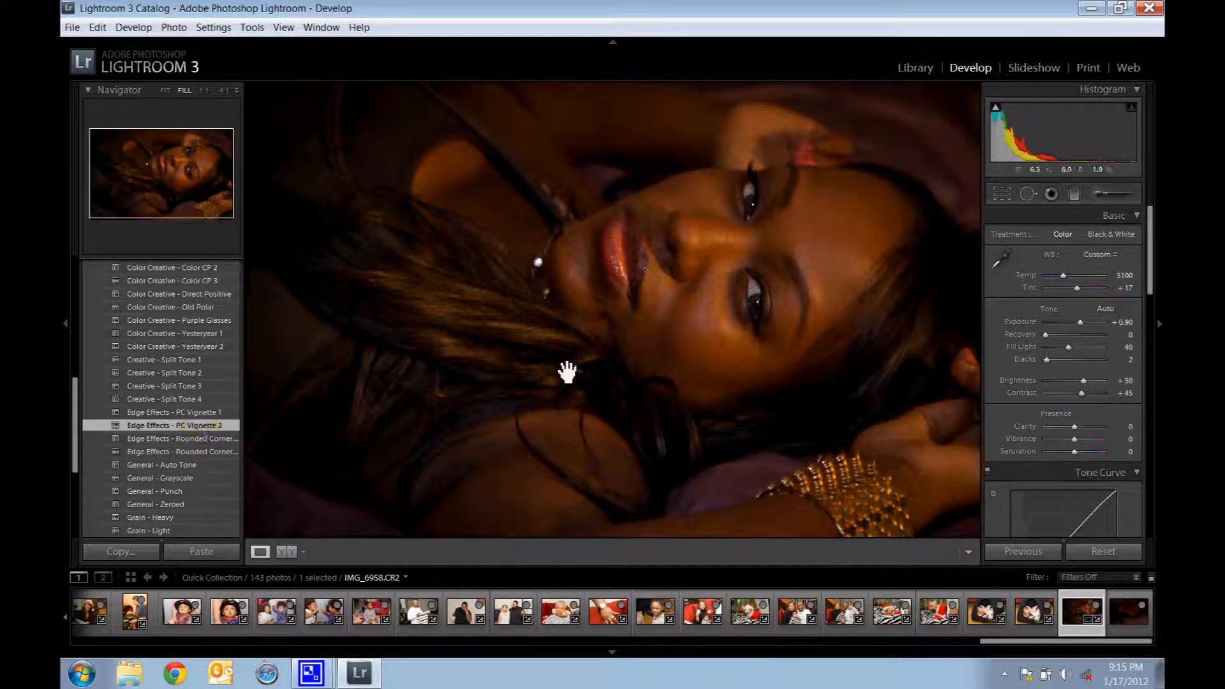
# Step: Set the photo's Fill Light to 55
pyautogui.moveTo(1000, 110)
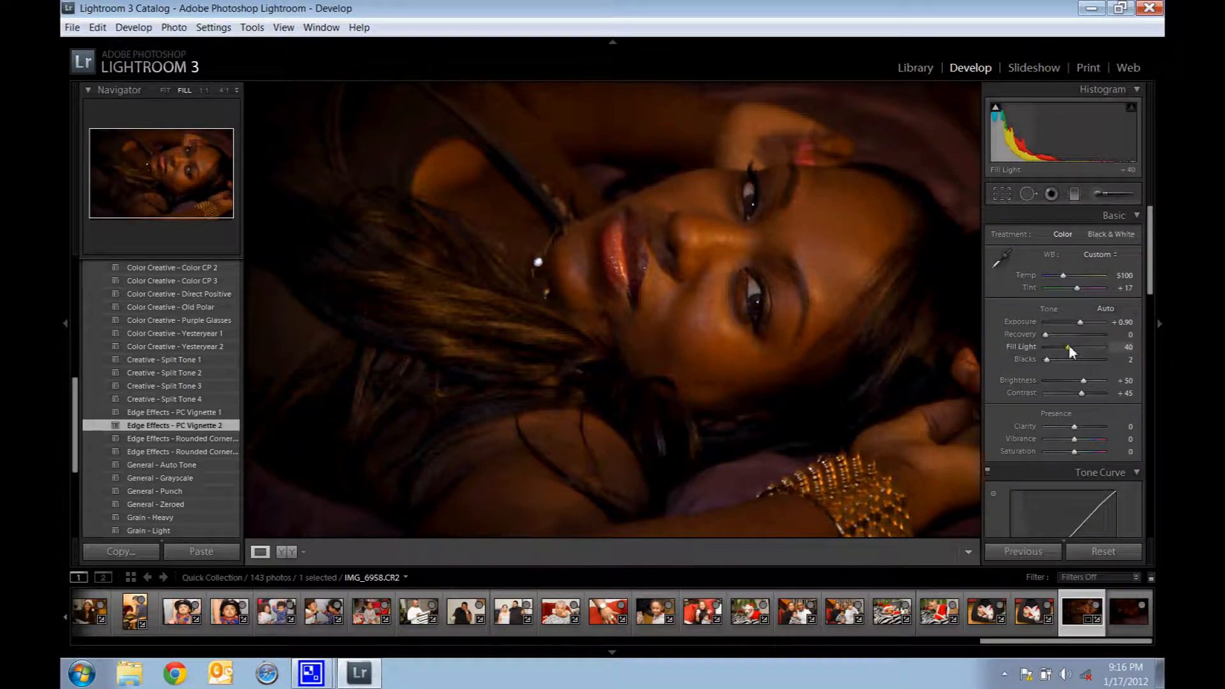
pyautogui.moveTo(1069, 345); pyautogui.dragTo(1070, 347)
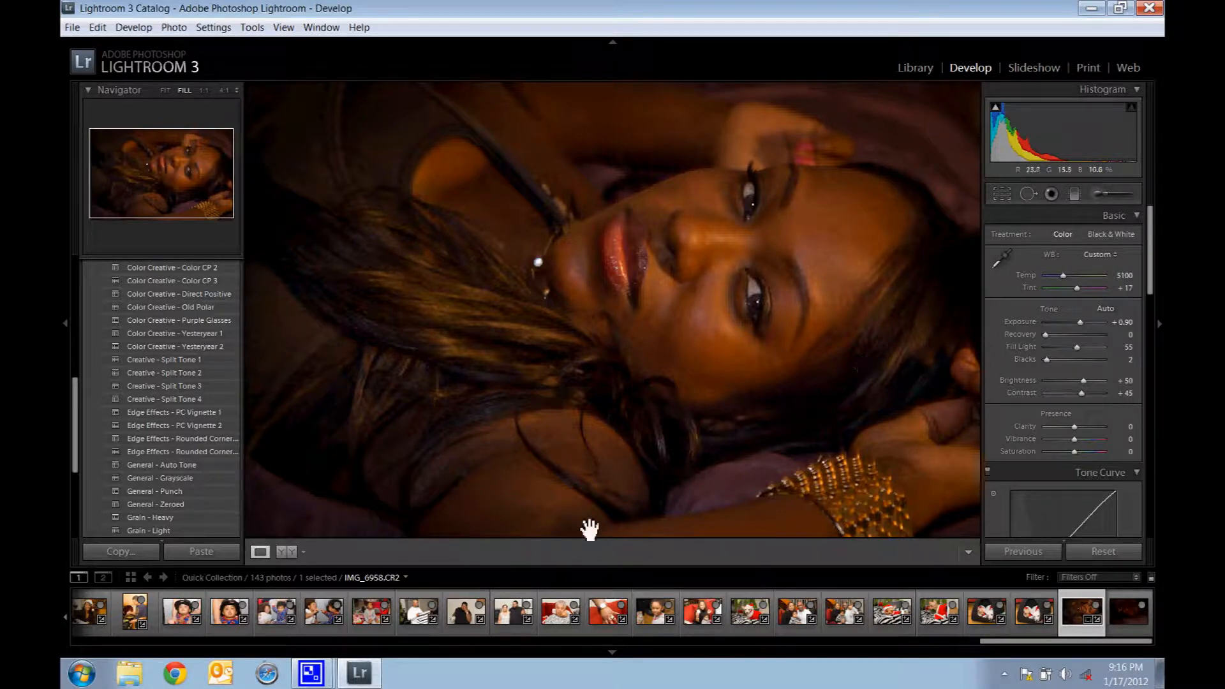
# Step: Compare the face, necklace and bracelet side by side before and after, and return to the single-photo view
pyautogui.click(289, 553)
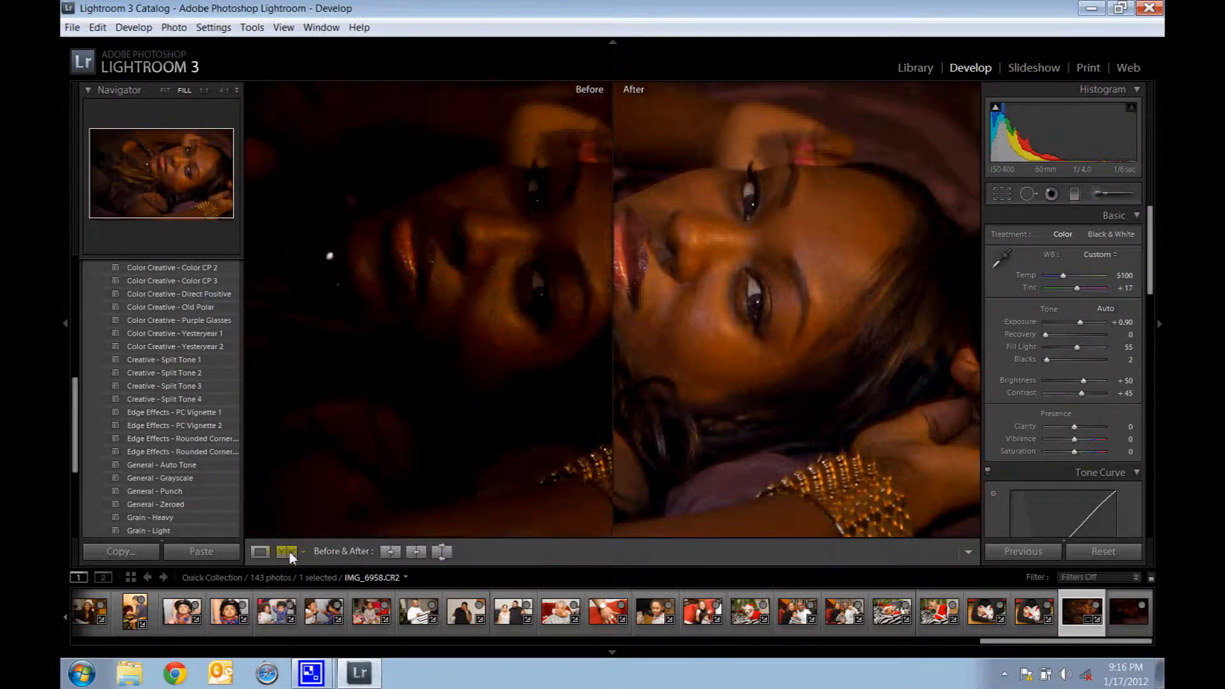
pyautogui.moveTo(418, 307); pyautogui.dragTo(391, 312)
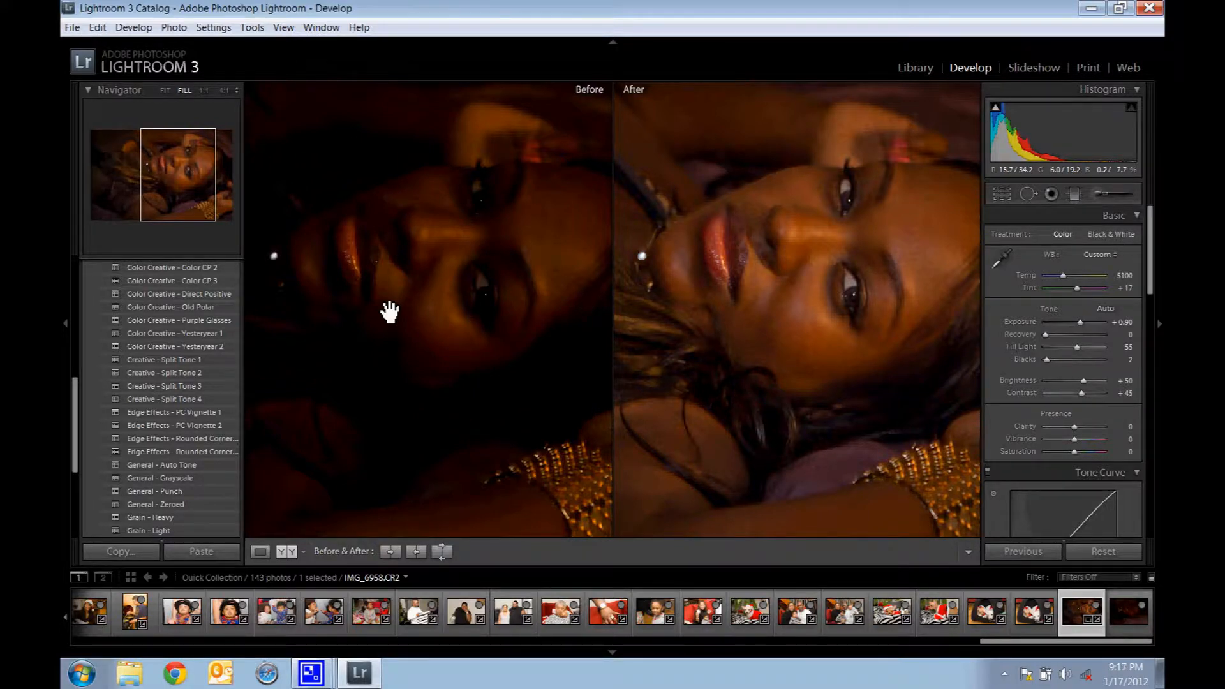
pyautogui.moveTo(390, 313); pyautogui.dragTo(420, 279)
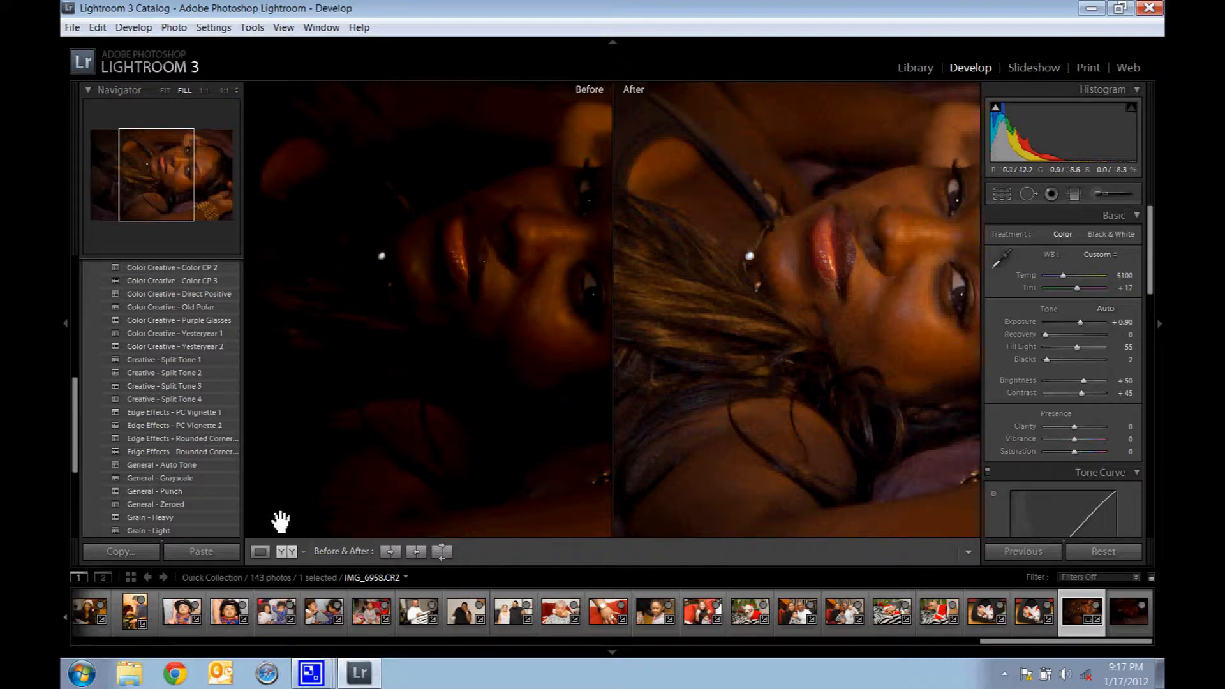
pyautogui.click(264, 557)
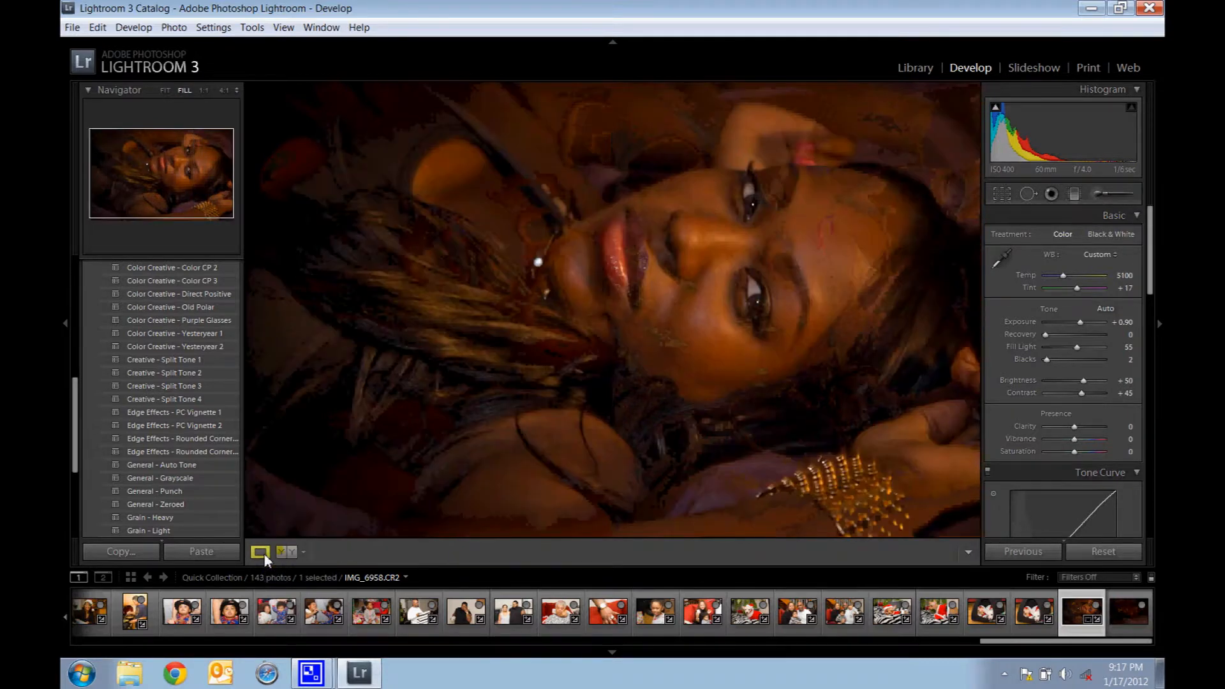